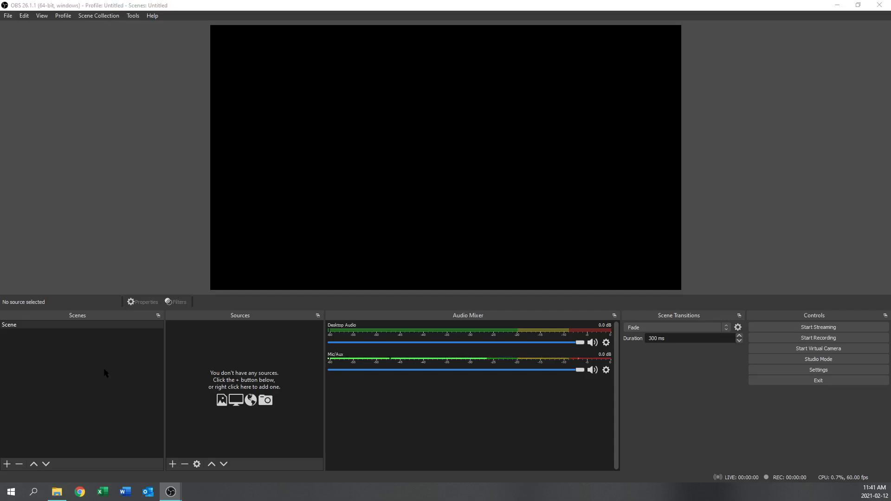
# Rename the existing scene to "Countdown".
pyautogui.click(37, 327)
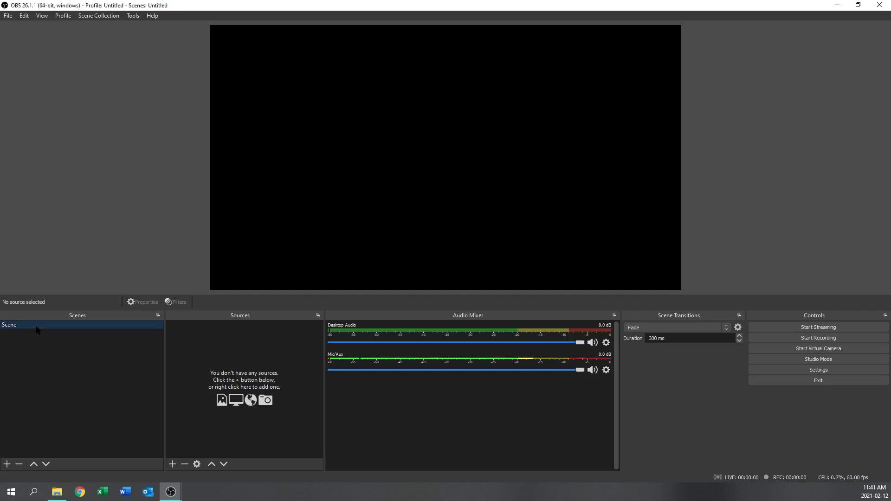
pyautogui.rightClick(37, 327)
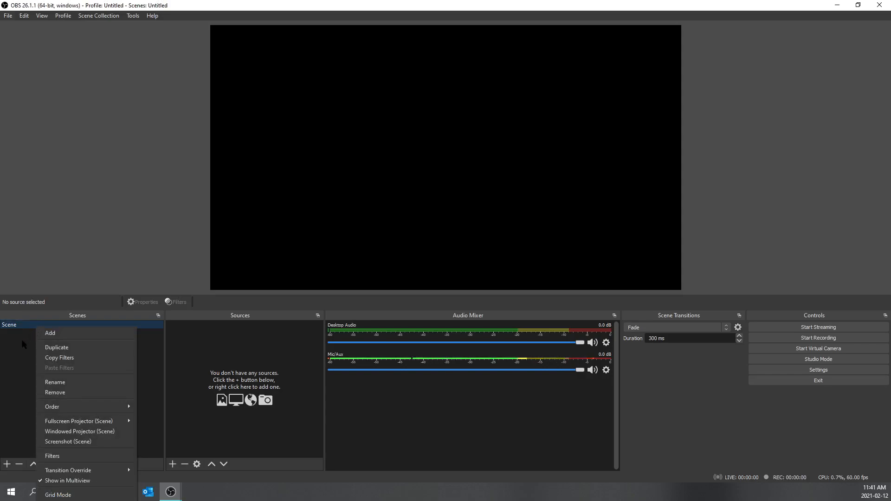
pyautogui.click(55, 383)
pyautogui.write('Countdown')
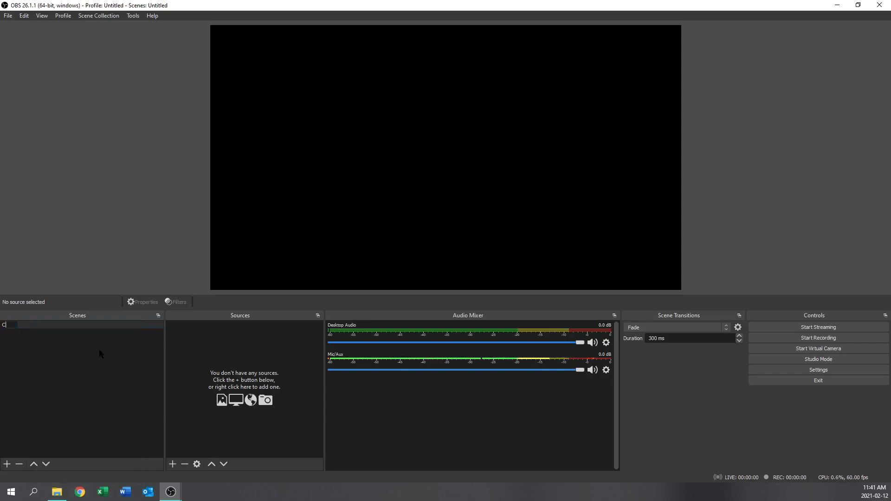
pyautogui.press('Return')
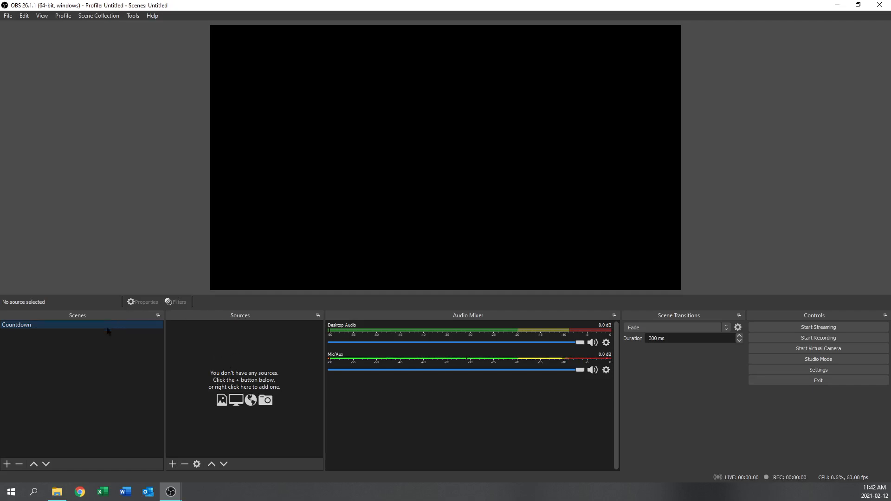
# Add a new media source named "Countdown Video" to the Countdown scene.
pyautogui.click(172, 464)
pyautogui.rightClick(273, 355)
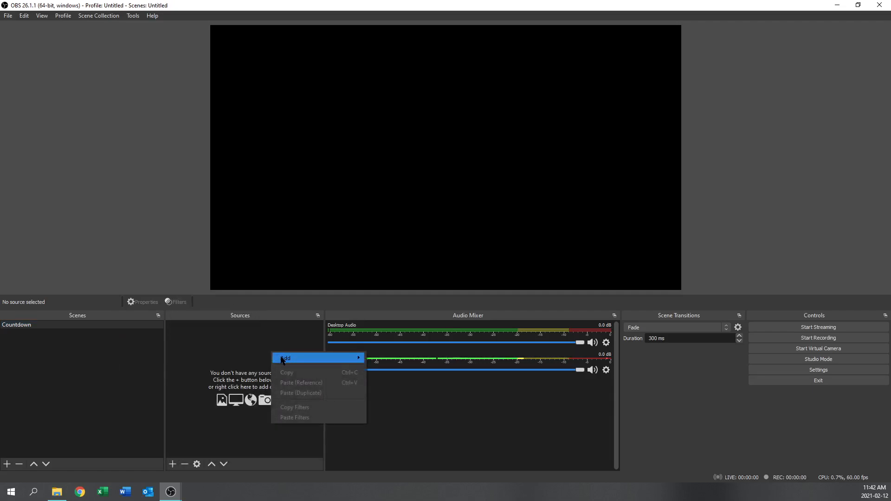
pyautogui.moveTo(284, 357)
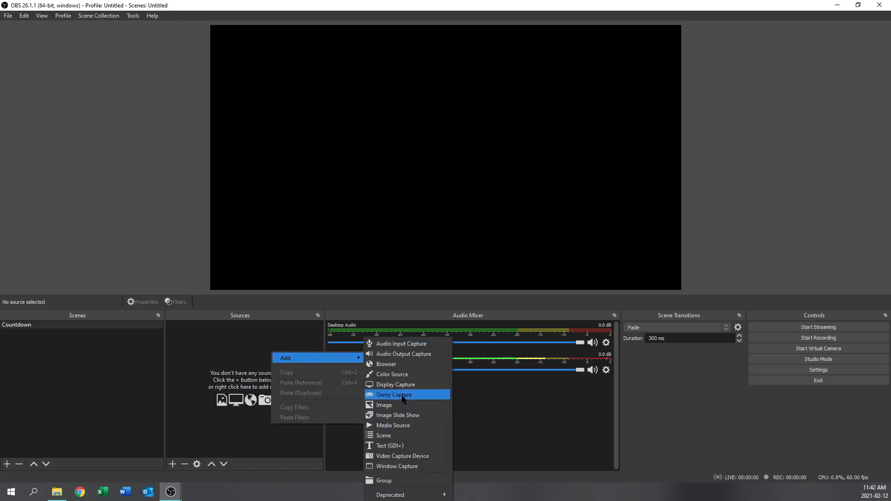
pyautogui.click(397, 427)
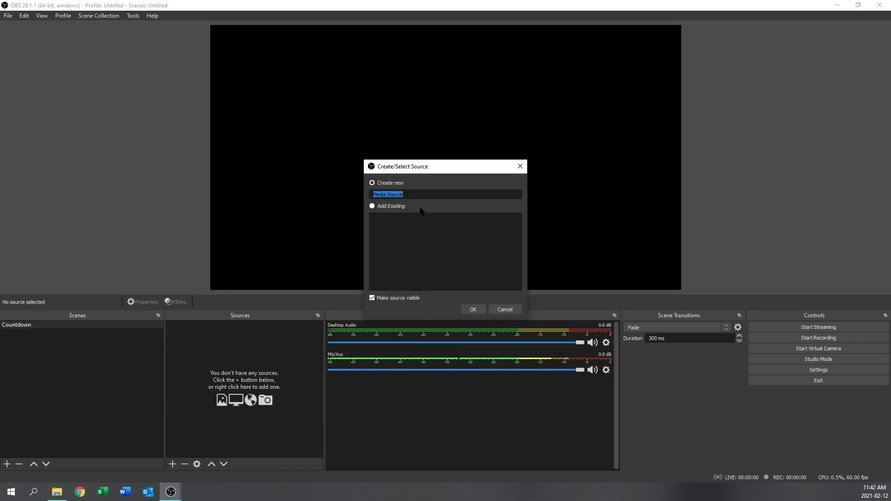
pyautogui.write('Coun')
pyautogui.click(475, 309)
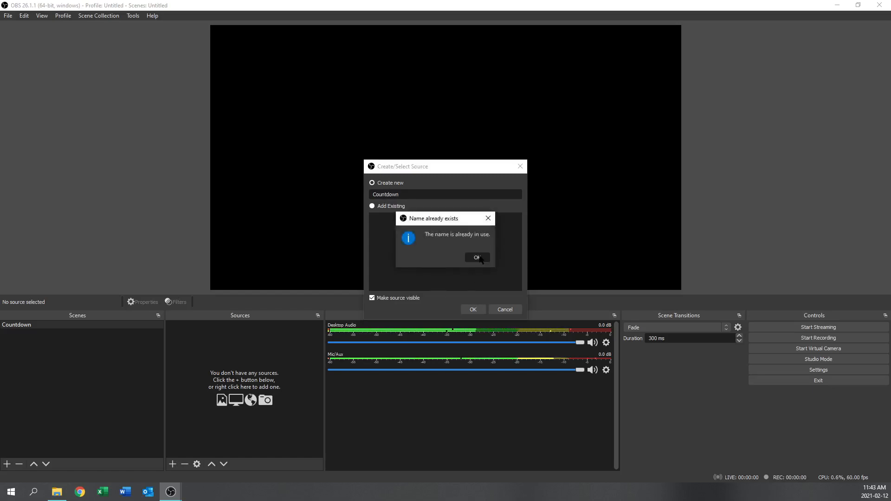
pyautogui.press('Return')
pyautogui.write('Video')
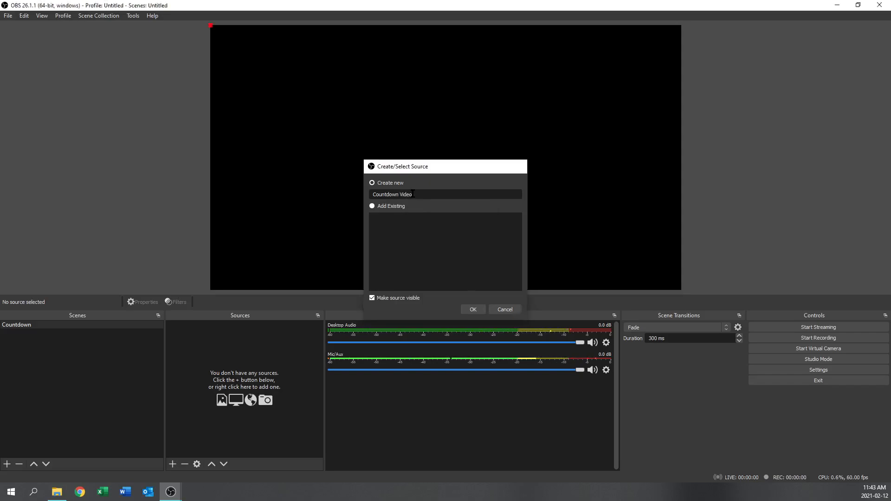
pyautogui.press('Return')
# Load Countdown.mp4 from the OBS Church Stream folder as the source's local file and accept the properties.
pyautogui.moveTo(350, 110); pyautogui.dragTo(216, 102)
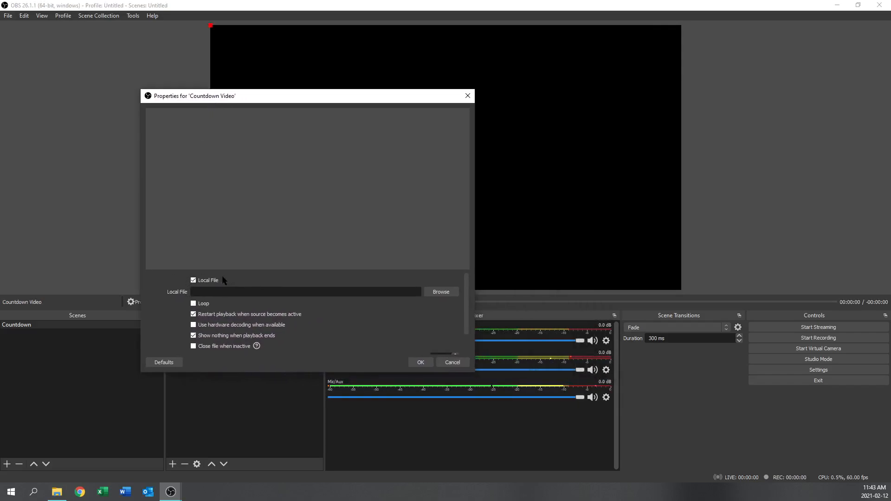
pyautogui.click(441, 292)
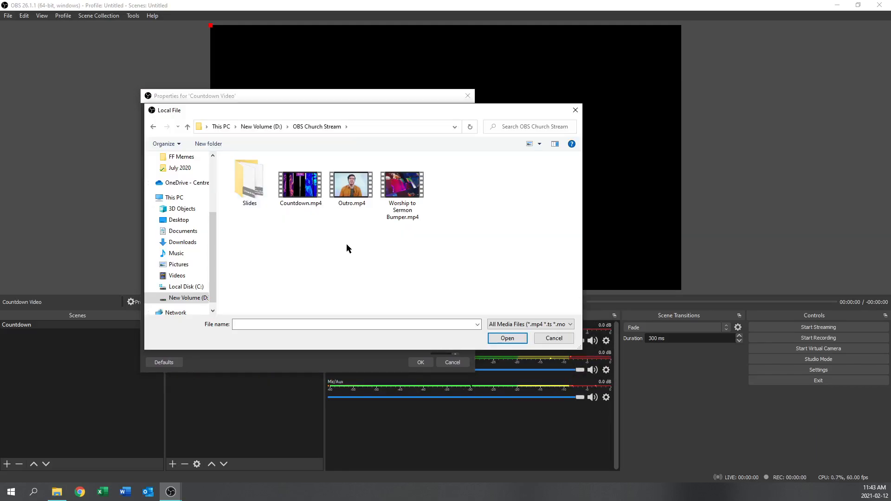
pyautogui.click(315, 205)
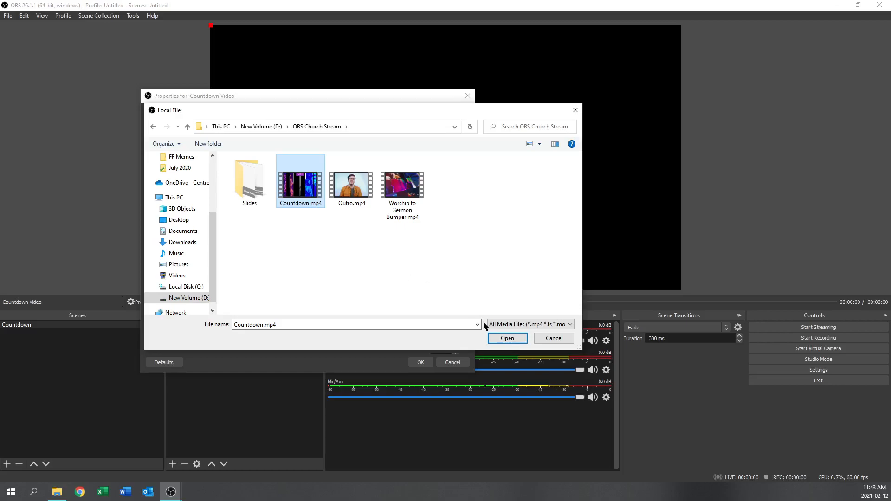
pyautogui.click(495, 338)
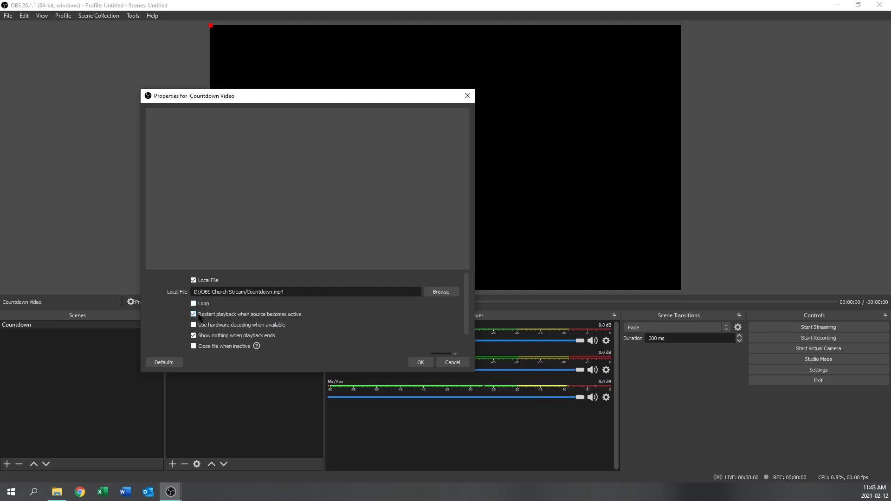
pyautogui.click(420, 363)
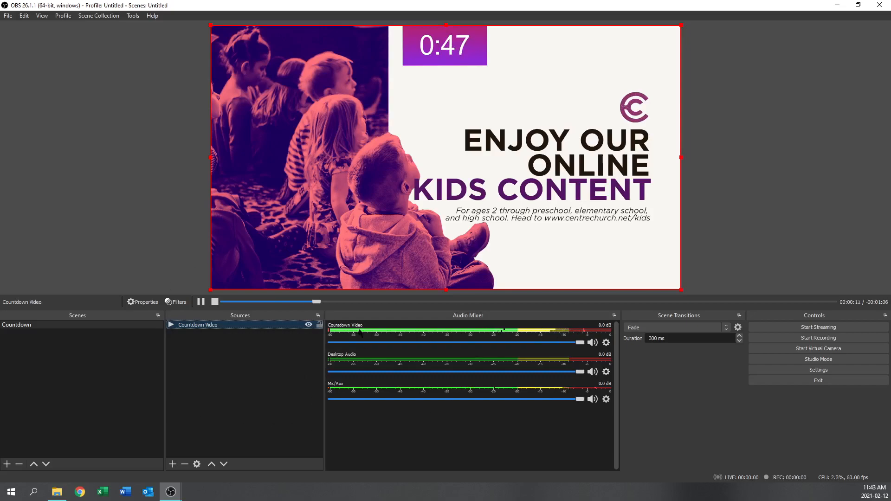
# Set audio monitoring to Monitor and Output for Countdown Video, Desktop Audio and Mic/Aux in Advanced Audio Properties.
pyautogui.click(224, 345)
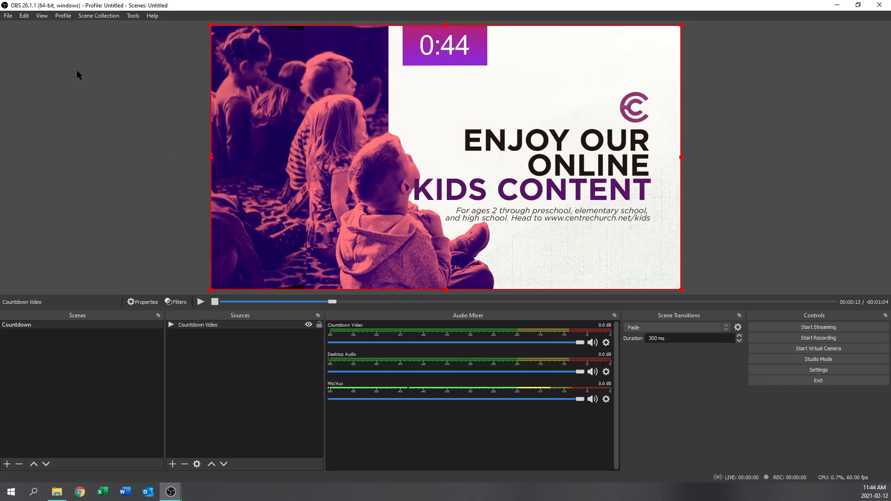
pyautogui.click(25, 17)
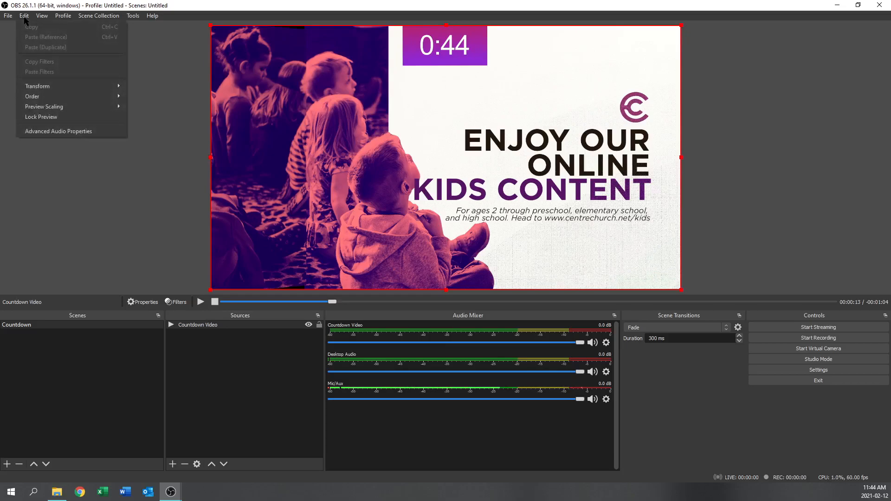
pyautogui.click(59, 132)
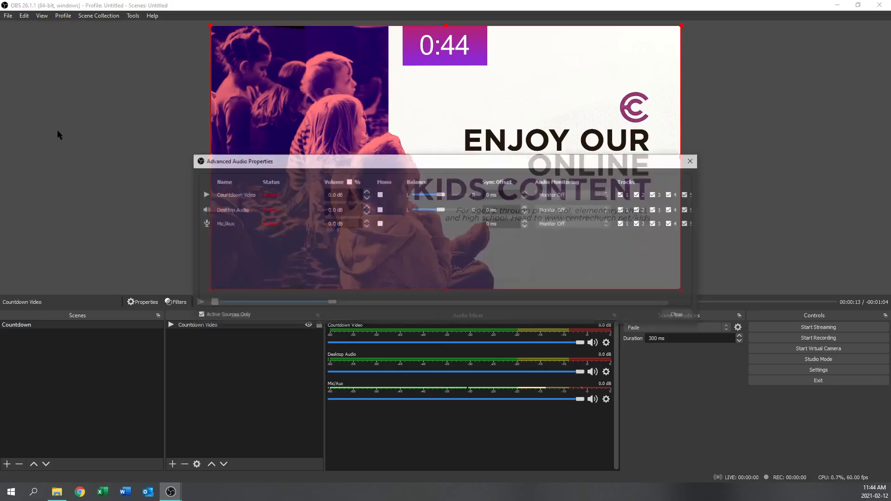
pyautogui.moveTo(299, 166); pyautogui.dragTo(151, 102)
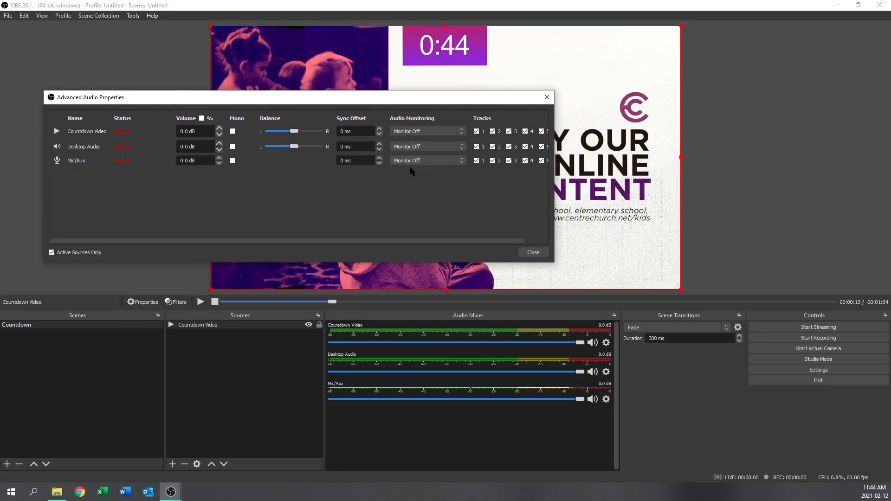
pyautogui.click(422, 132)
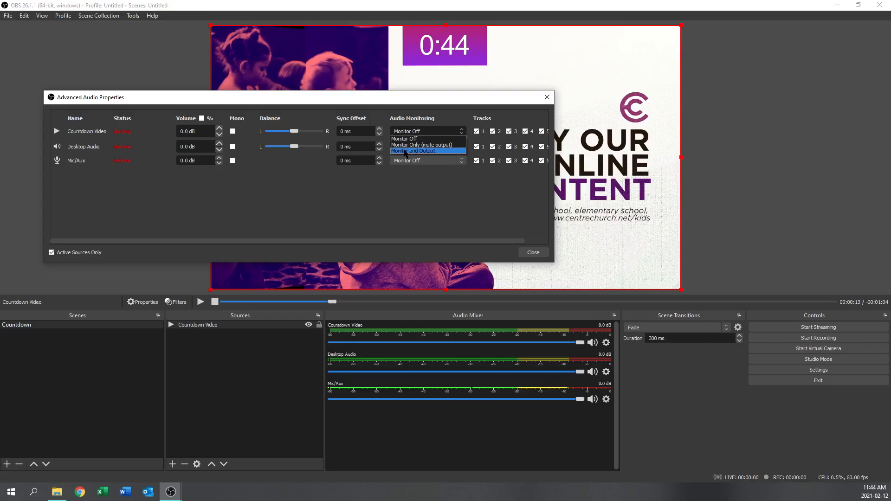
pyautogui.click(405, 152)
pyautogui.click(419, 147)
pyautogui.click(411, 165)
pyautogui.click(410, 161)
pyautogui.click(409, 181)
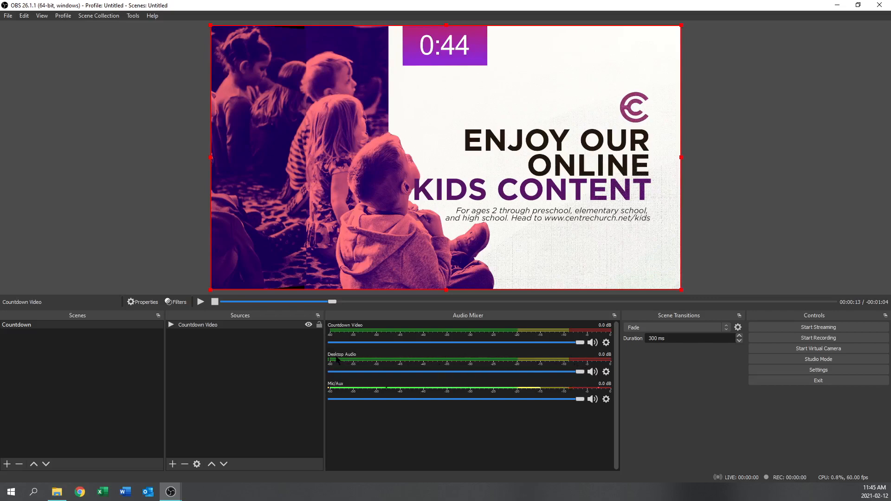
# Mute Desktop Audio, then rewind the countdown video to its start and play it briefly before pausing.
pyautogui.click(593, 373)
pyautogui.click(226, 303)
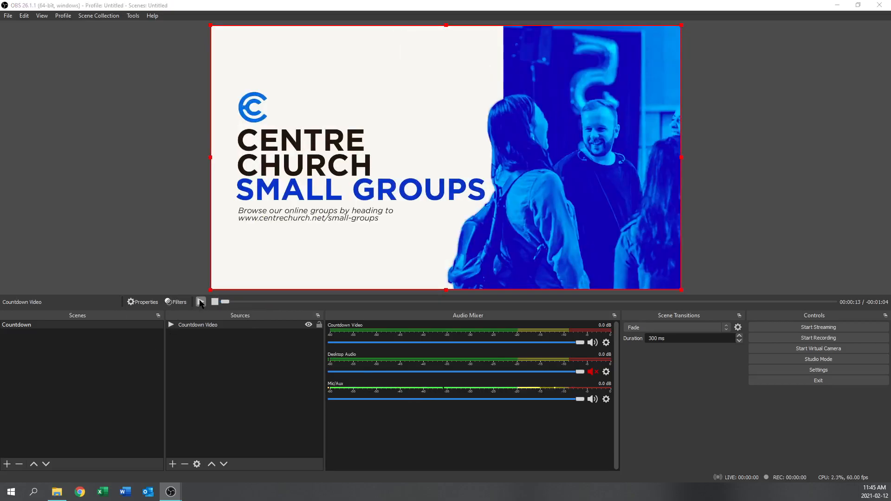
pyautogui.click(202, 303)
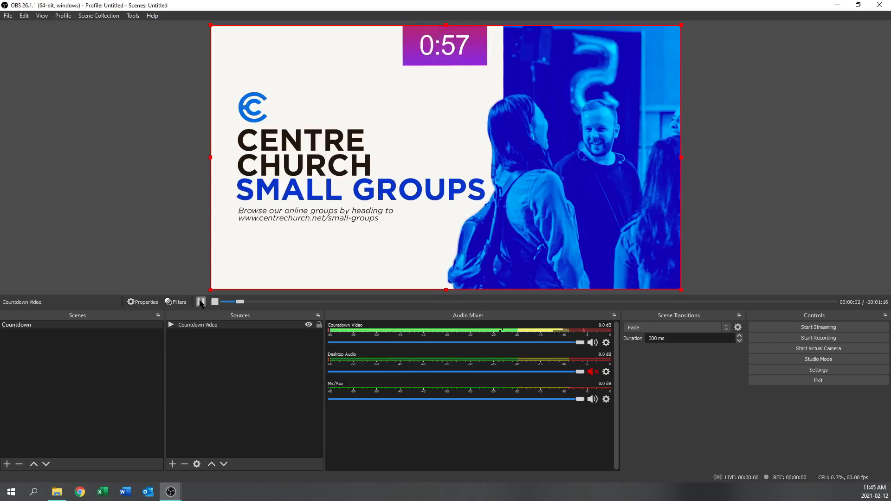
pyautogui.click(201, 303)
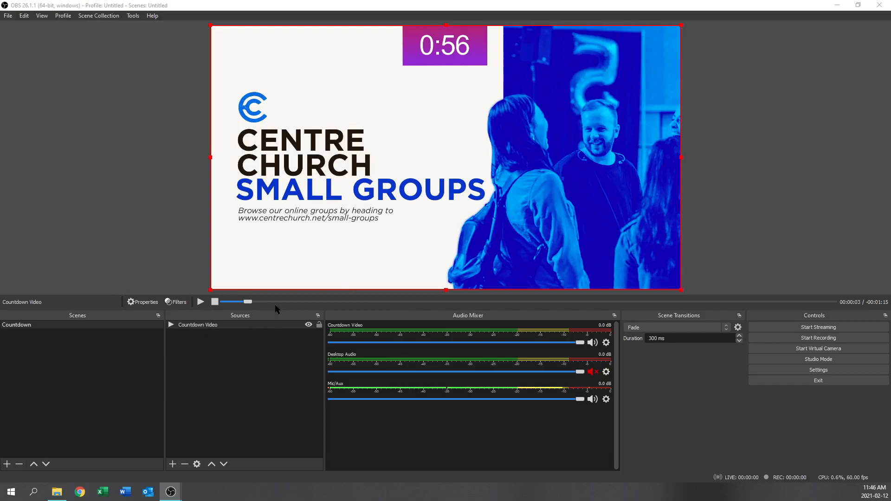
# Add a new scene named "Live Host".
pyautogui.rightClick(42, 346)
pyautogui.click(54, 351)
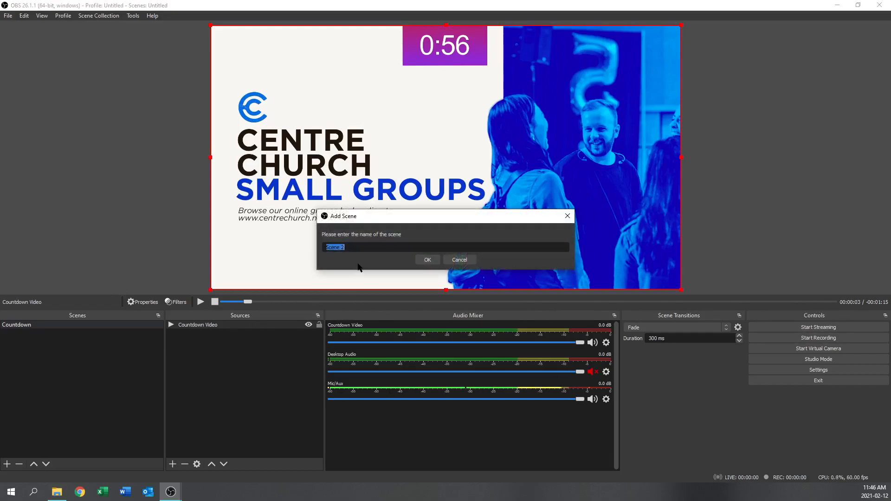
pyautogui.write('Live Host')
pyautogui.click(428, 260)
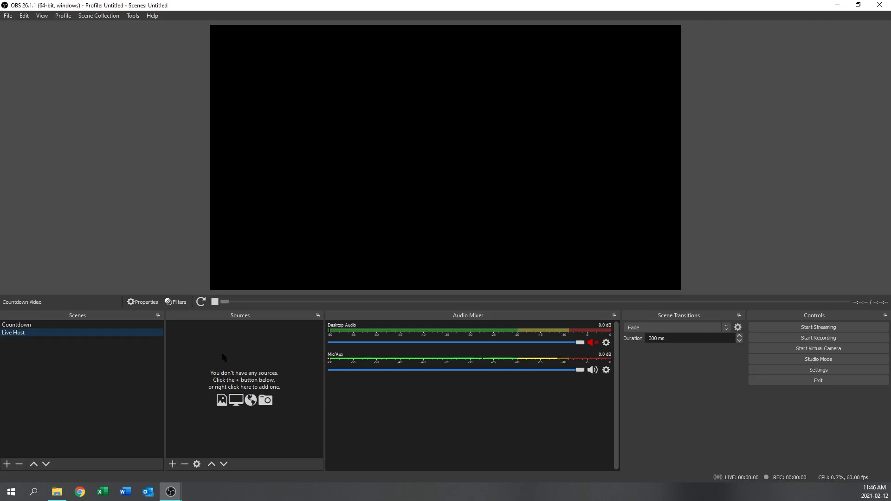
# Add a video capture device source named "Atem" to the Live Host scene.
pyautogui.rightClick(215, 352)
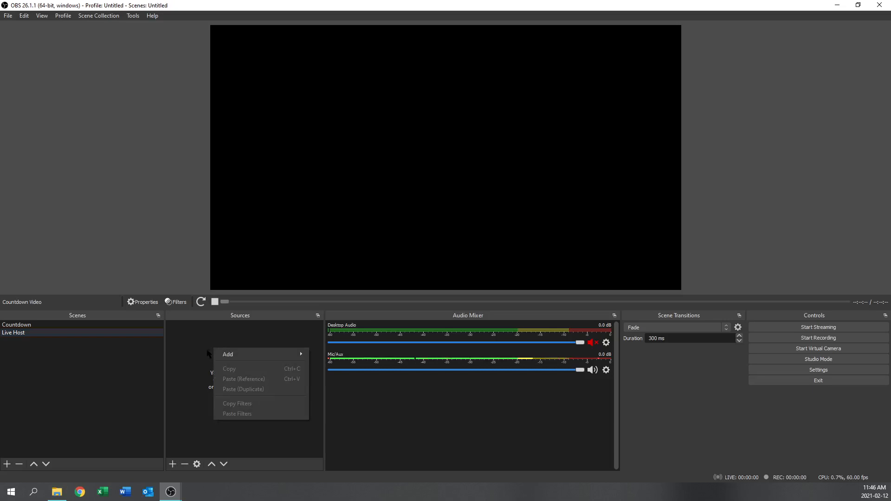
pyautogui.moveTo(270, 356)
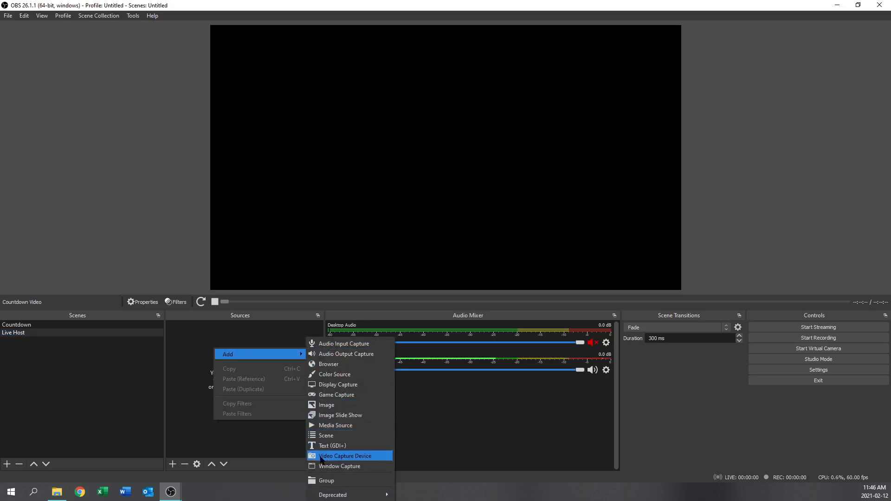
pyautogui.click(345, 457)
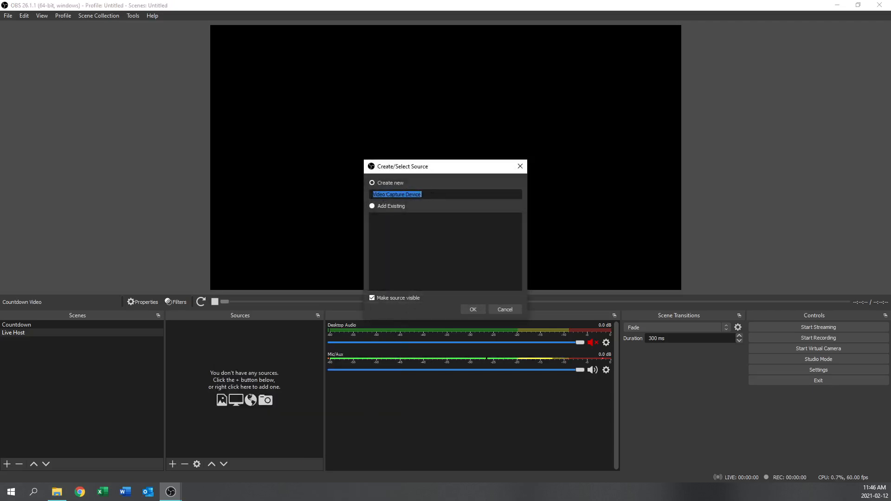
pyautogui.write('Atem')
pyautogui.click(473, 309)
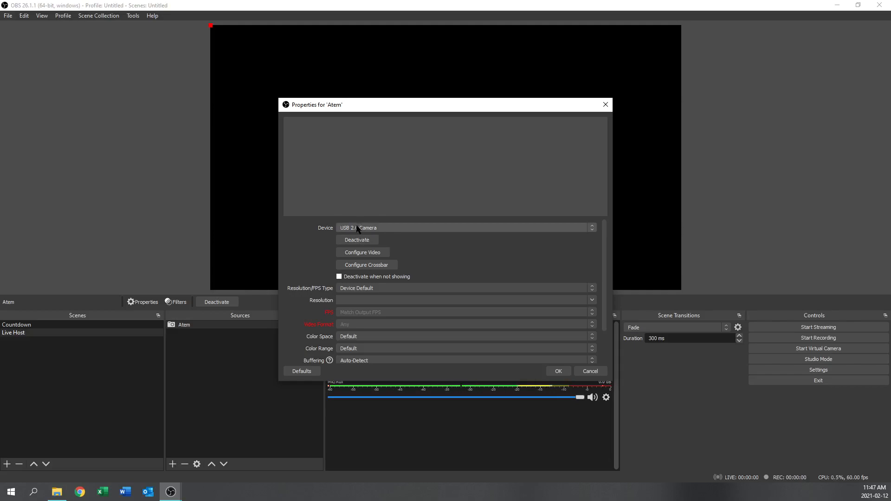
# Set the Atem source to deactivate when not showing, choose OBS Virtual Camera as its device, and accept the properties.
pyautogui.click(379, 274)
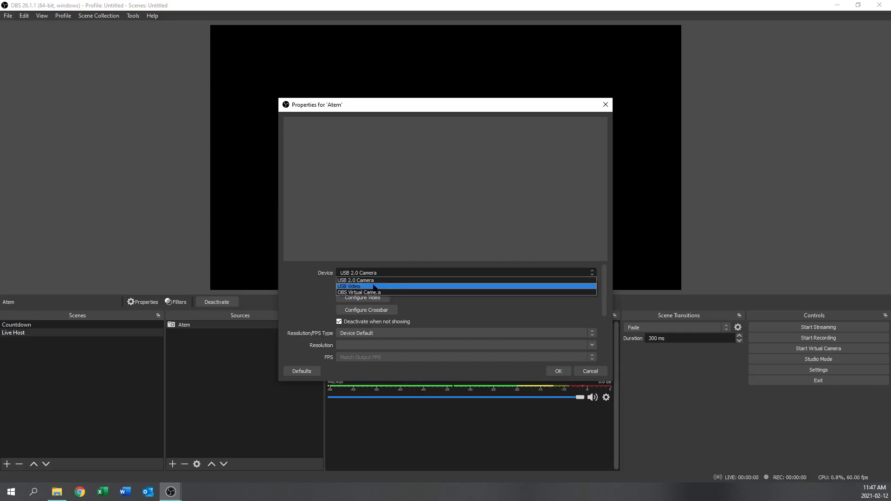
pyautogui.click(372, 292)
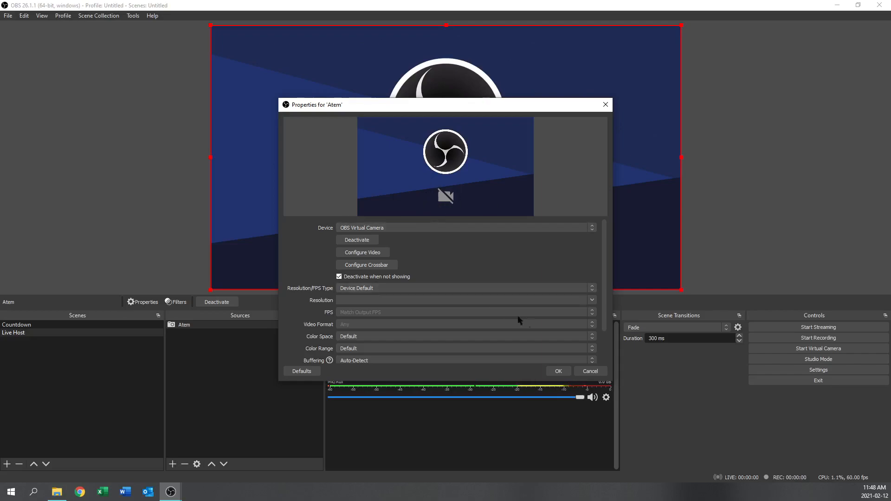
pyautogui.click(558, 371)
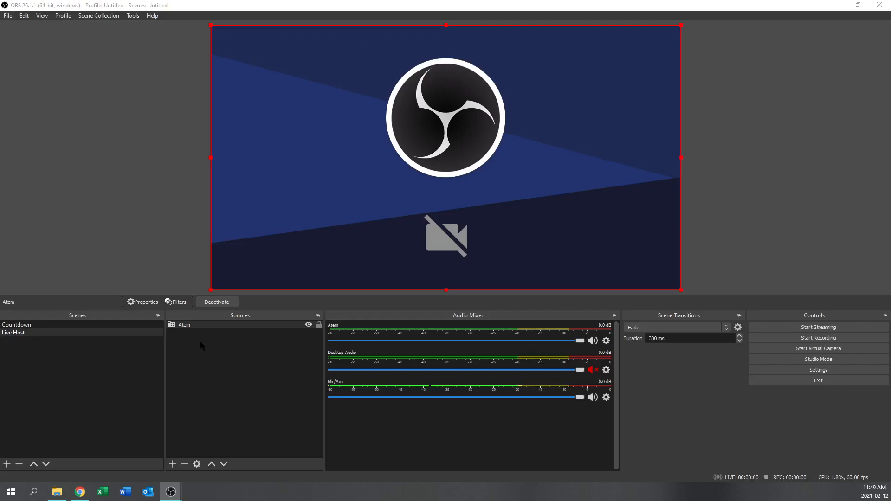
# Add a new media source named "Host Background Music" to the Live Host scene.
pyautogui.rightClick(229, 352)
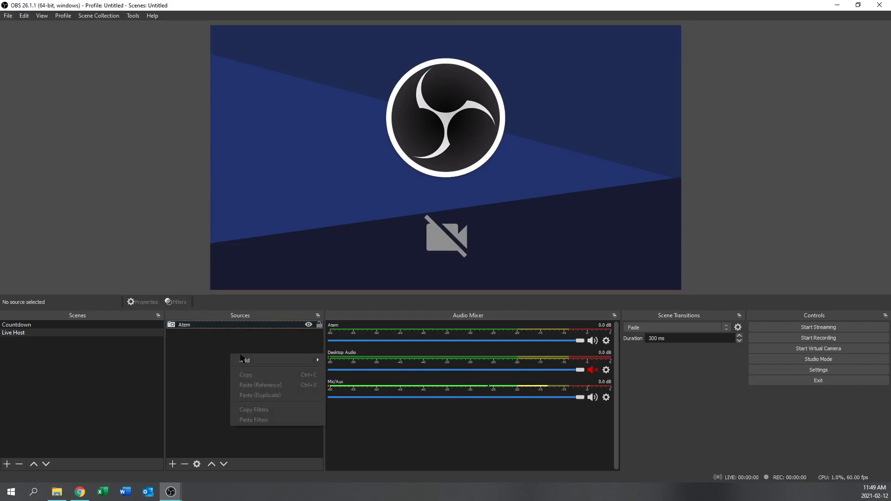
pyautogui.click(352, 426)
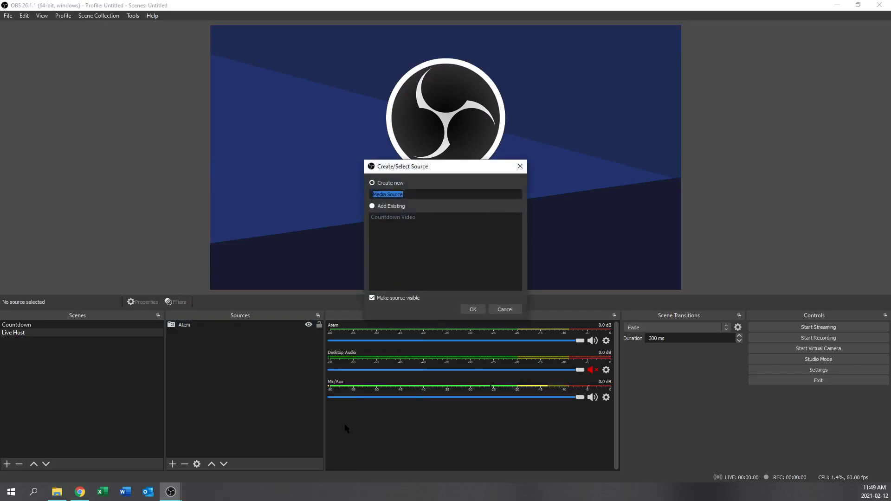
pyautogui.write('Host Background Music')
pyautogui.click(473, 310)
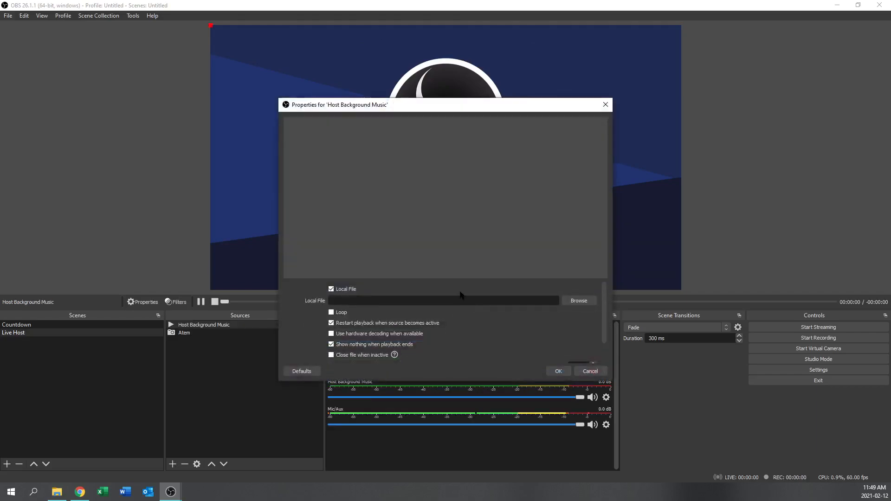
# Load Host Background Music.mp3 from the OBS Church Stream folder into the music source, enable looping, and accept the properties.
pyautogui.click(578, 301)
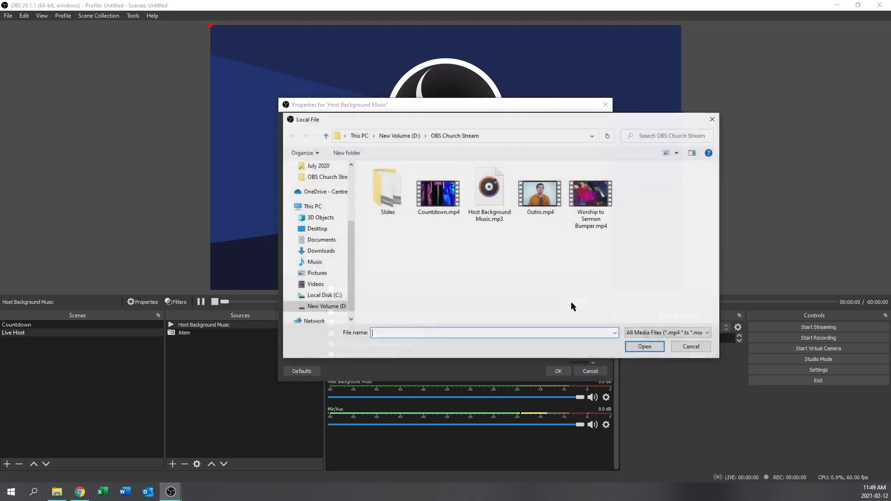
pyautogui.click(490, 192)
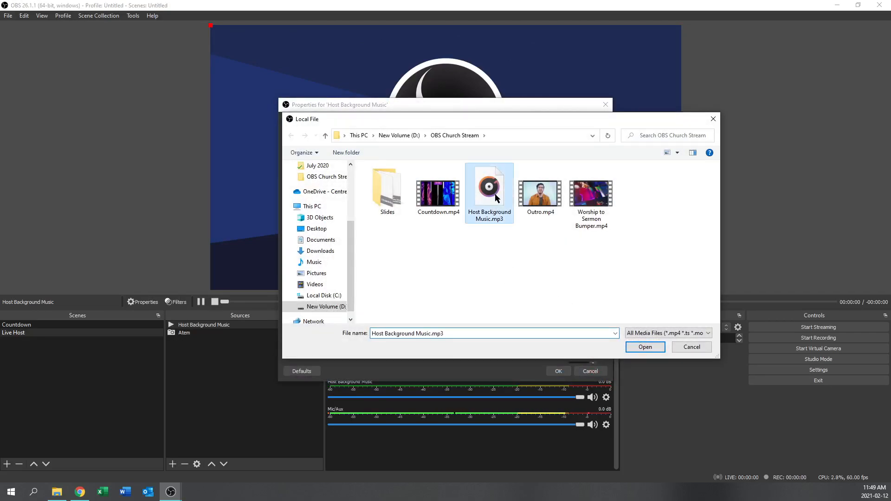
pyautogui.click(646, 347)
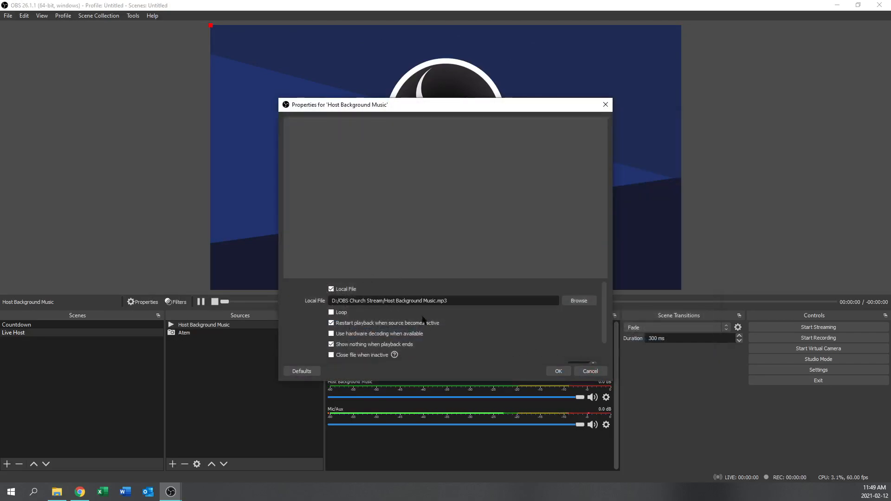
pyautogui.click(331, 312)
pyautogui.click(559, 371)
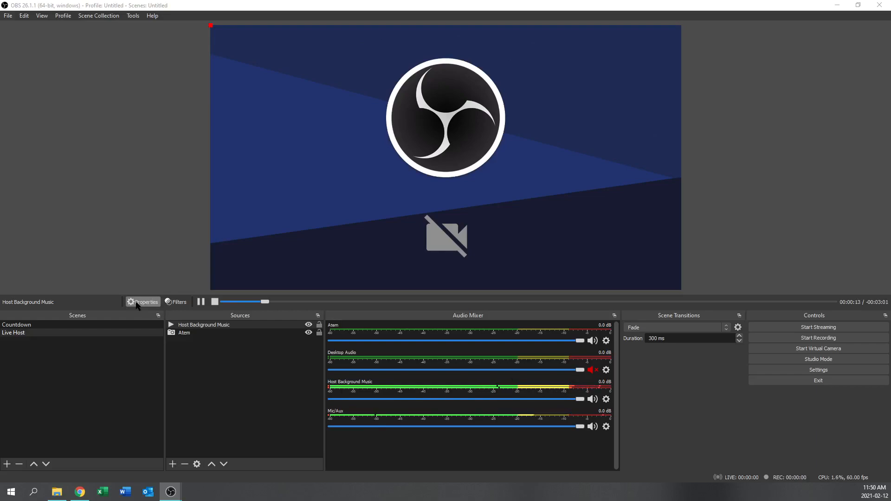
# Set the audio monitoring of Host Background Music to Monitor and Output in the Advanced Audio Properties.
pyautogui.click(24, 15)
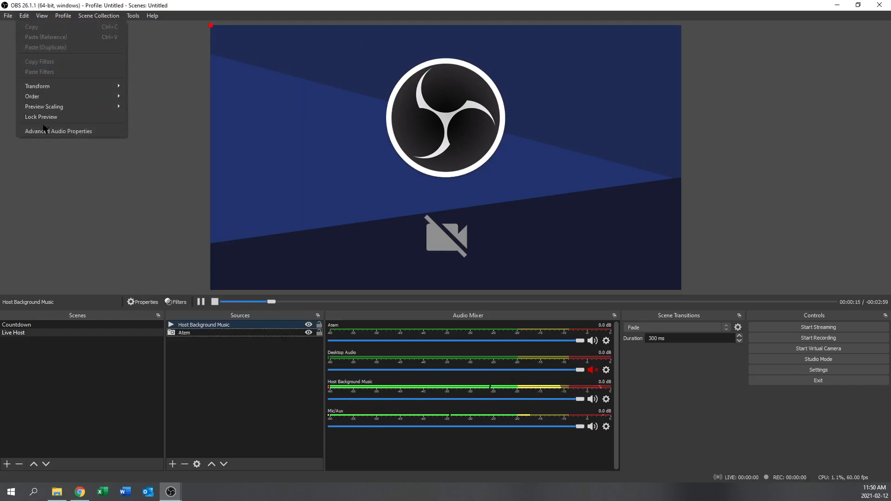
pyautogui.click(42, 133)
pyautogui.moveTo(512, 163); pyautogui.dragTo(338, 89)
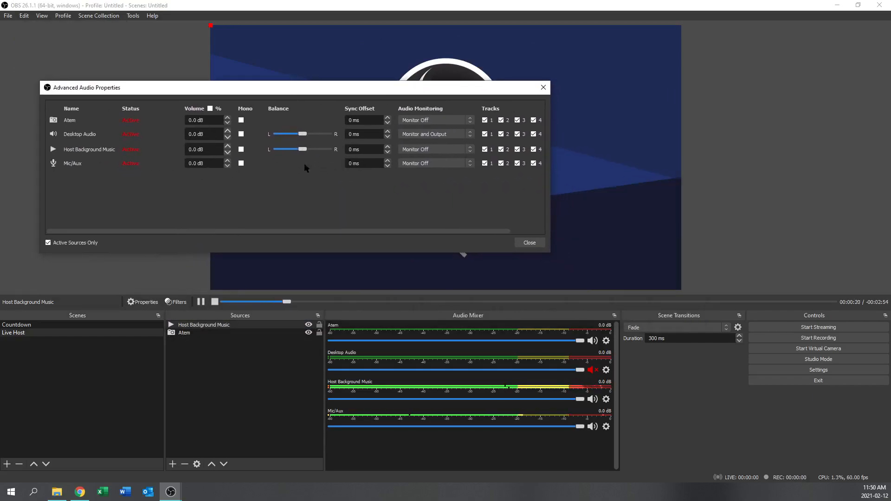
pyautogui.click(432, 149)
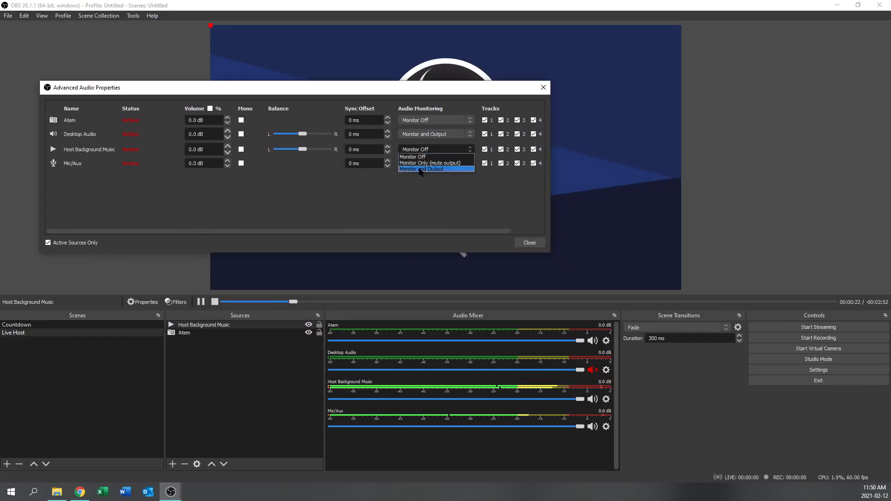
pyautogui.click(421, 169)
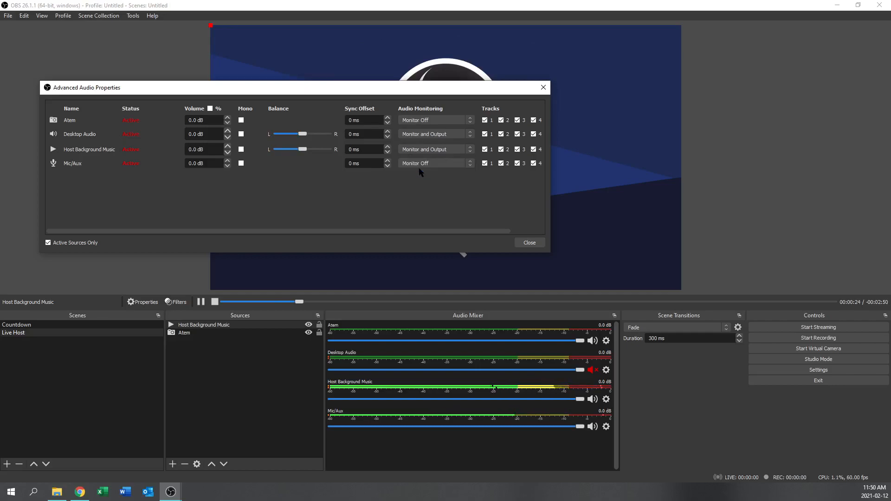
pyautogui.click(534, 243)
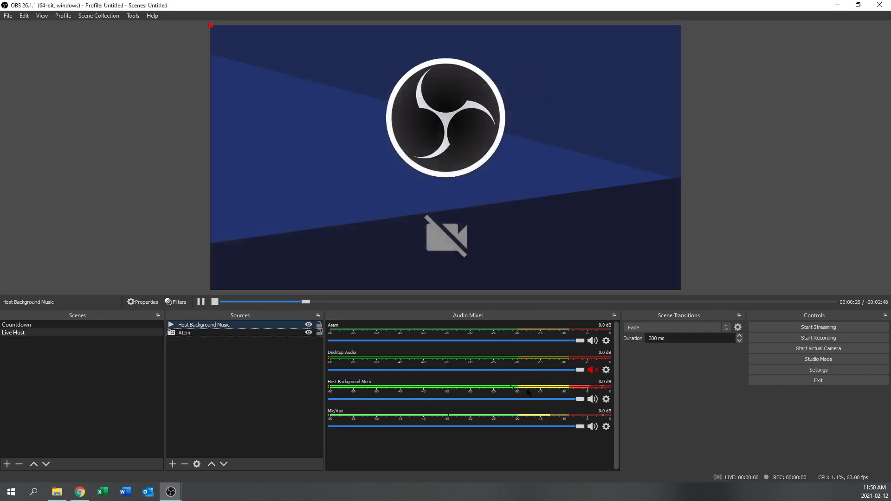
# Lower the Host Background Music volume to about -26.3 dB and test its looping near the track's end, stopping playback.
pyautogui.moveTo(580, 400); pyautogui.dragTo(433, 399)
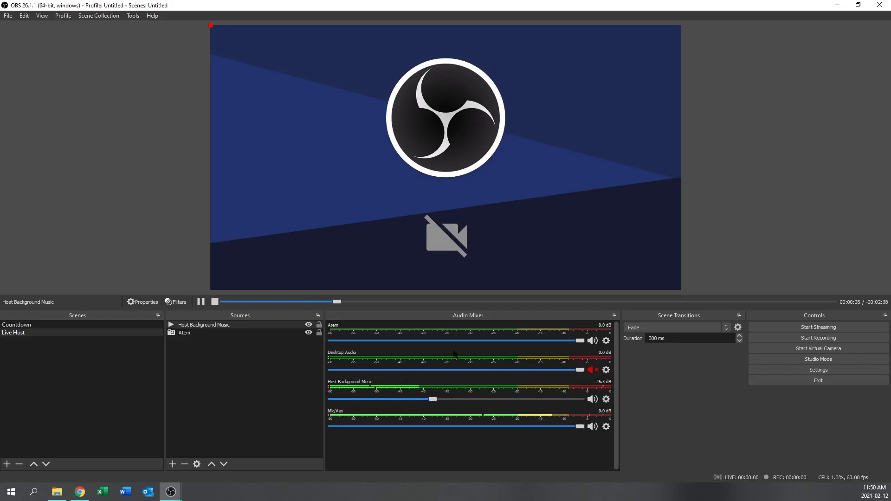
pyautogui.click(830, 303)
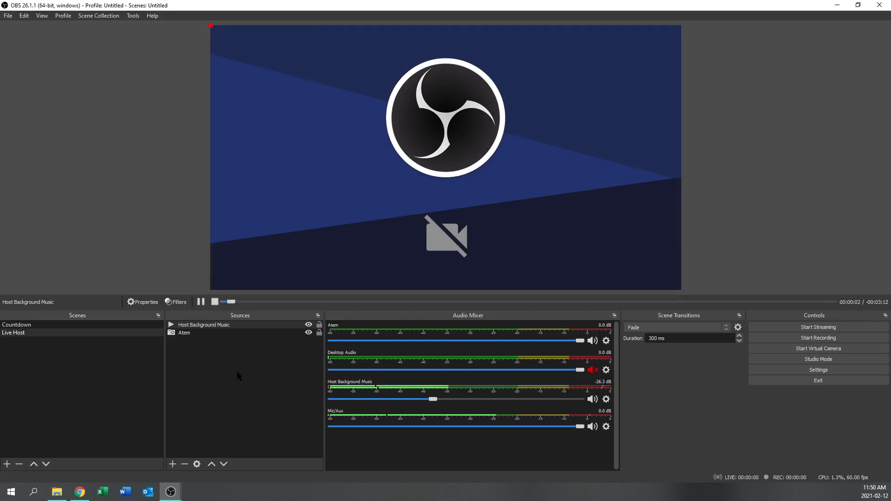
pyautogui.click(215, 301)
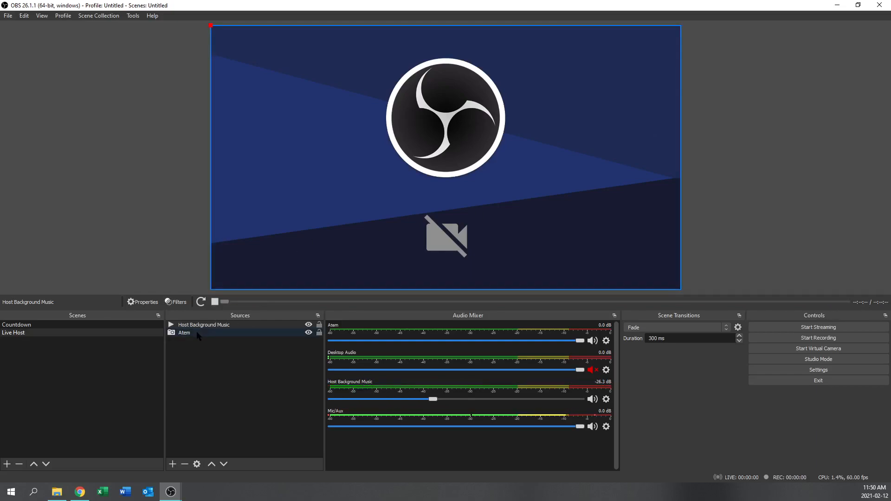
# Review the music source's restart-playback option and test it by switching to the Countdown scene and back to Live Host.
pyautogui.rightClick(240, 325)
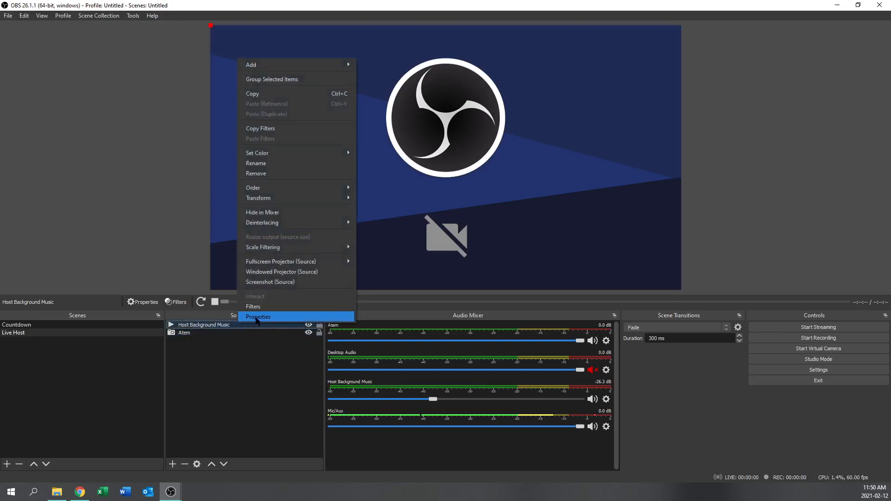
pyautogui.click(262, 317)
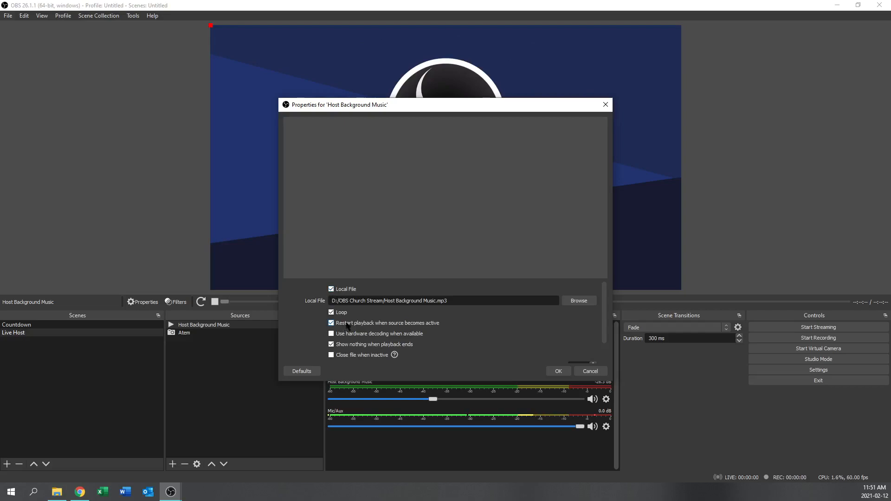
pyautogui.click(558, 372)
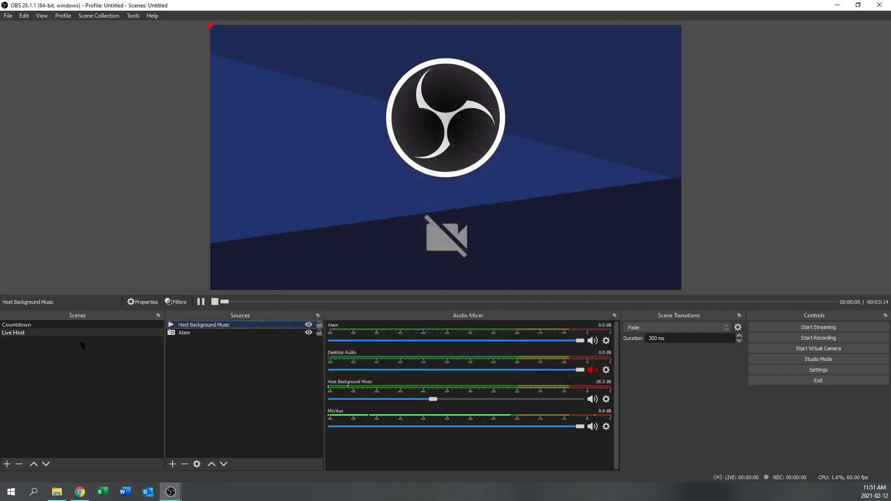
pyautogui.click(46, 326)
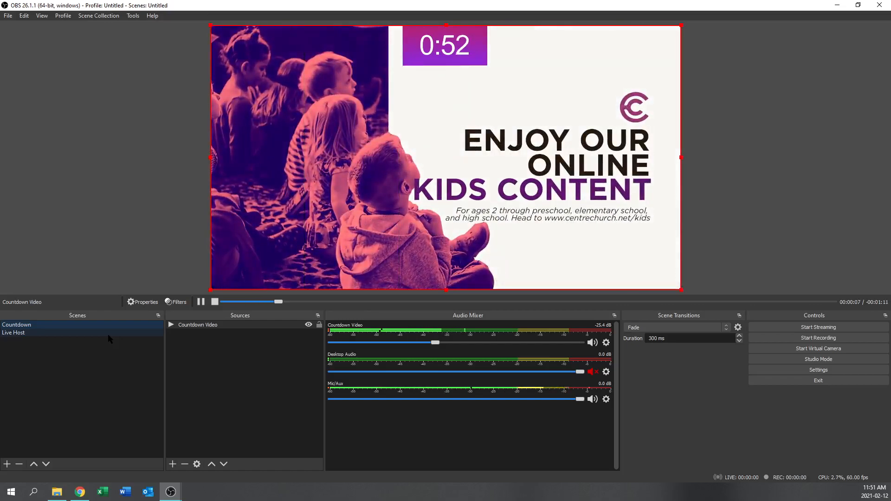
pyautogui.click(108, 334)
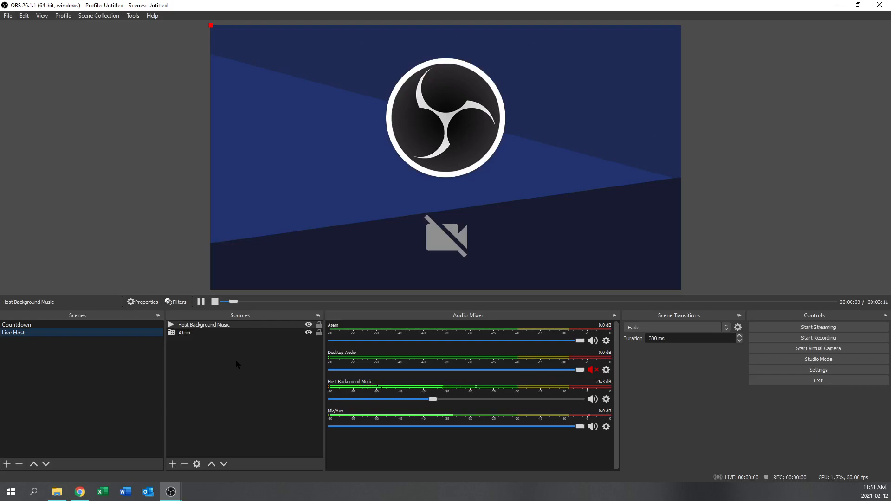
# Pause the background music, disable restarting playback when the source becomes active, and test it by switching to Countdown and back to Live Host.
pyautogui.click(200, 302)
pyautogui.click(198, 324)
pyautogui.rightClick(196, 326)
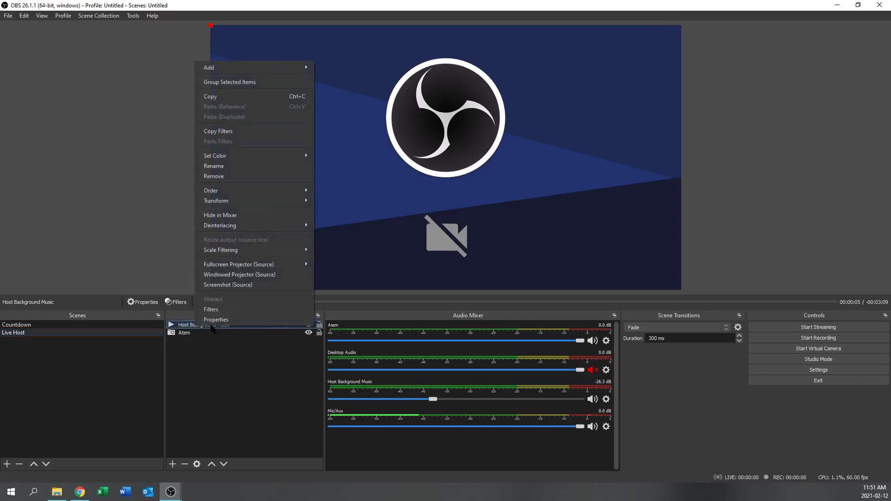
pyautogui.click(206, 319)
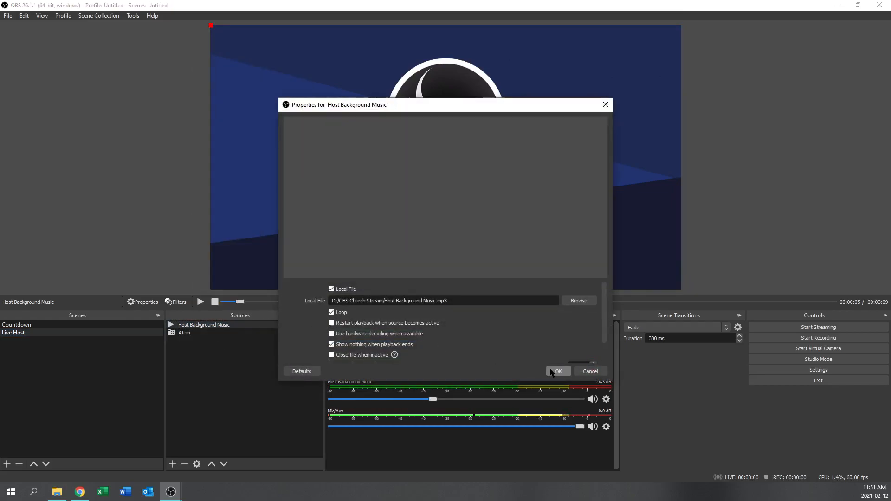
pyautogui.click(559, 371)
pyautogui.click(58, 325)
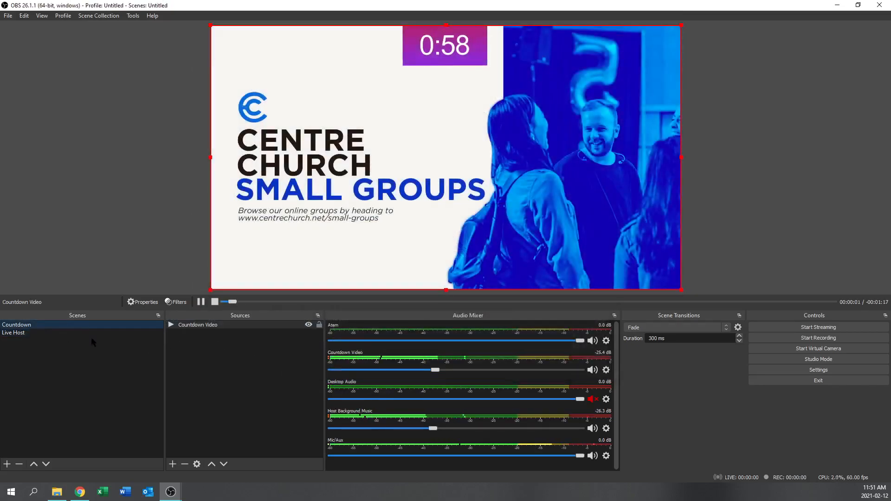
pyautogui.click(93, 333)
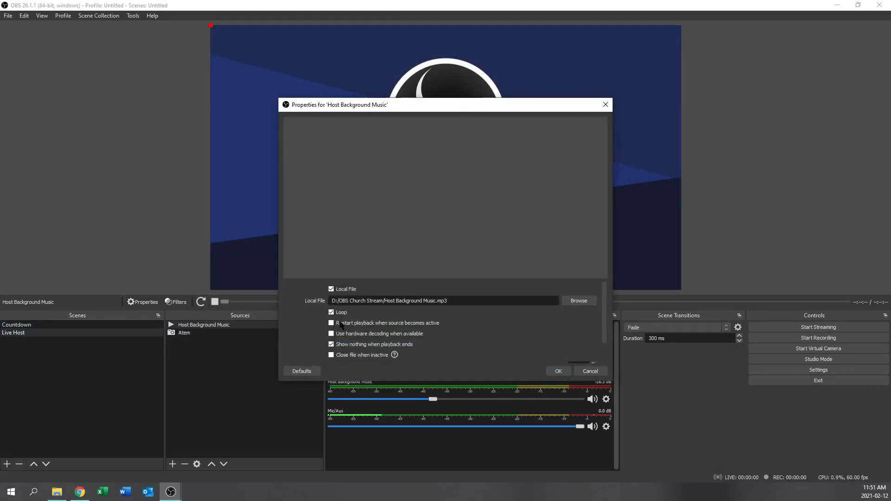
# Re-enable restarting playback when the source becomes active for Host Background Music and close its properties.
pyautogui.click(332, 324)
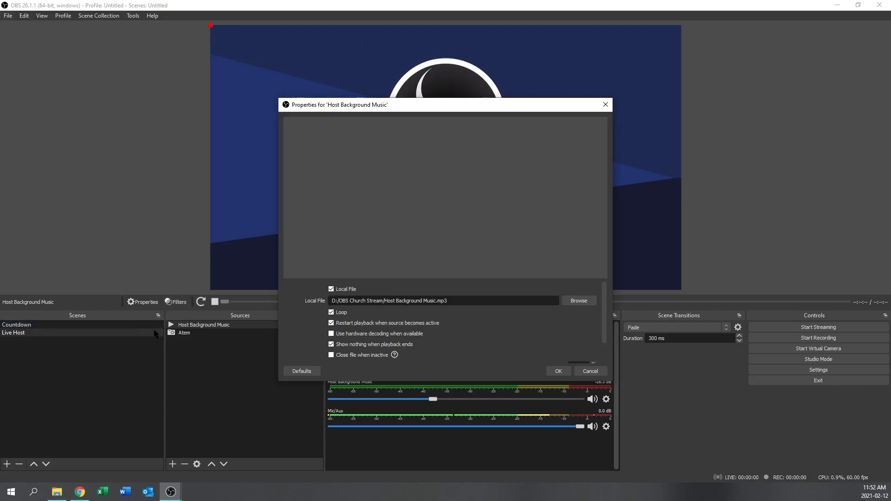
pyautogui.click(200, 334)
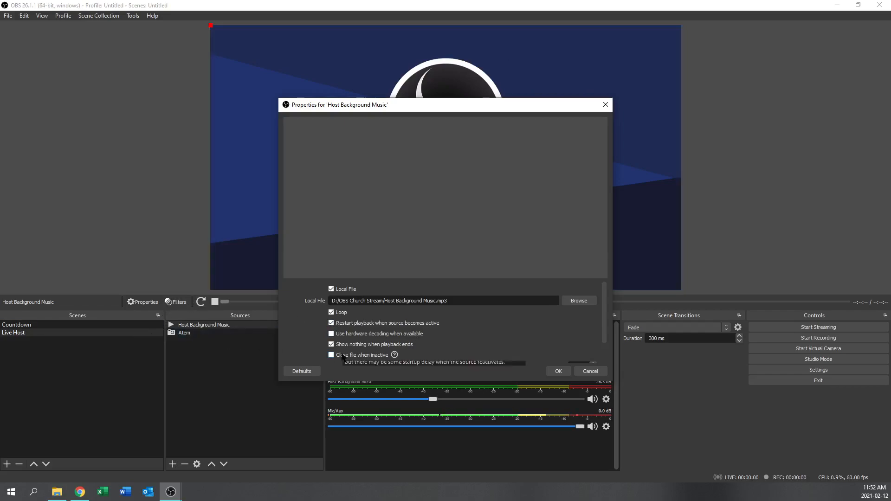
pyautogui.press('Escape')
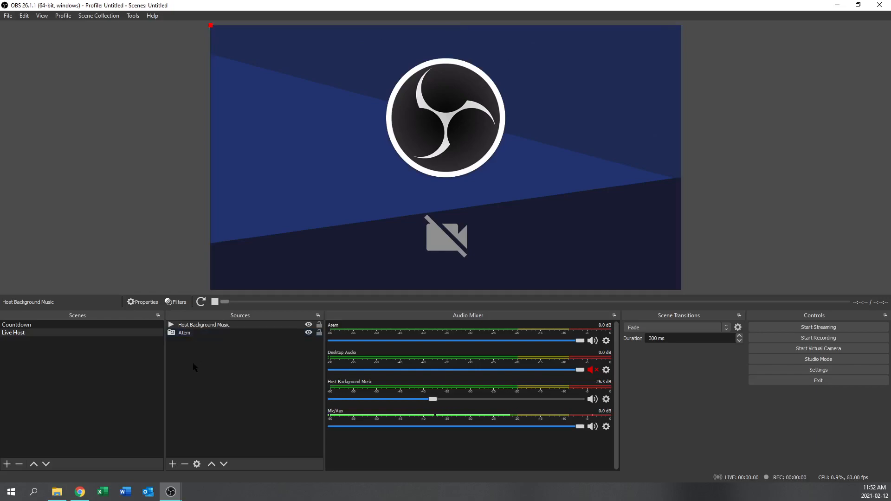
# Add a new scene named "Worship-Announcements".
pyautogui.click(85, 364)
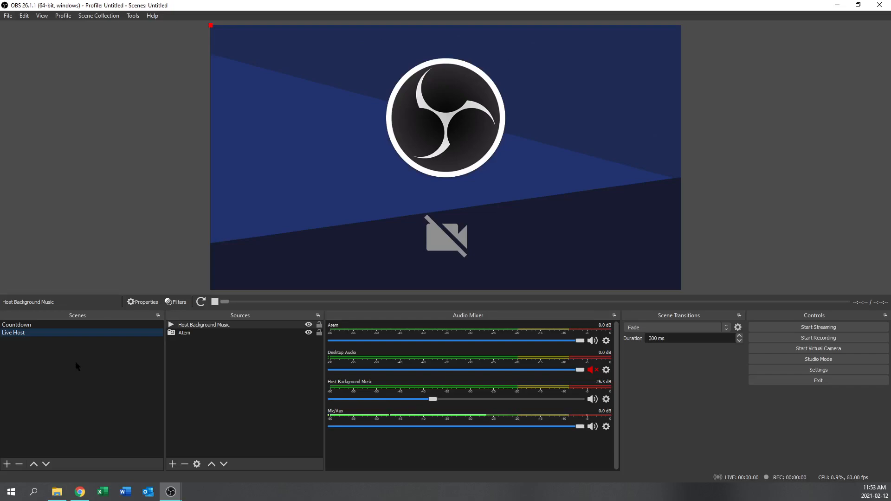
pyautogui.rightClick(36, 351)
pyautogui.click(48, 358)
pyautogui.write('Worship-Announcements')
pyautogui.click(427, 259)
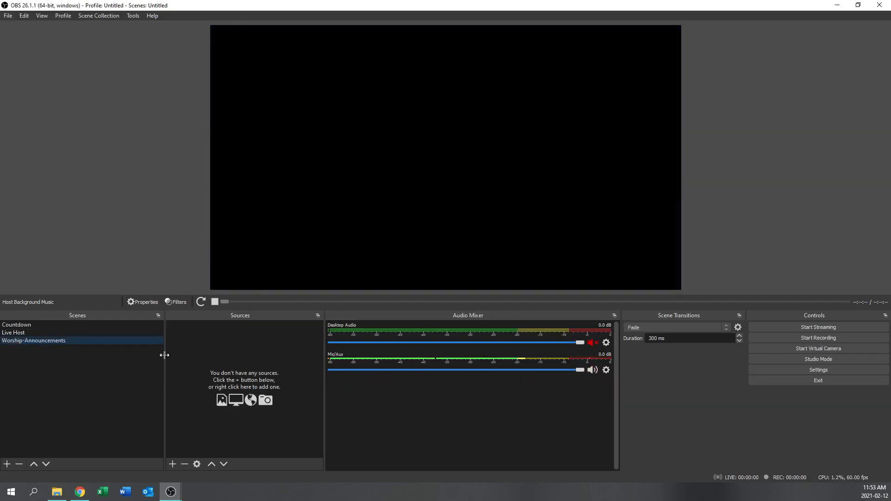
# Add a new media source named "Worship to Announcements" to the Worship-Announcements scene.
pyautogui.rightClick(220, 343)
pyautogui.moveTo(232, 348)
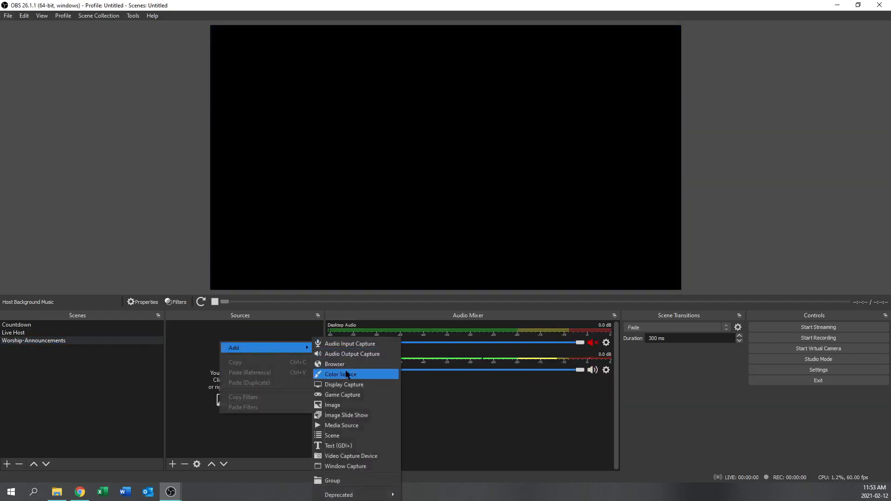
pyautogui.click(334, 425)
pyautogui.write('Worship to Announcements')
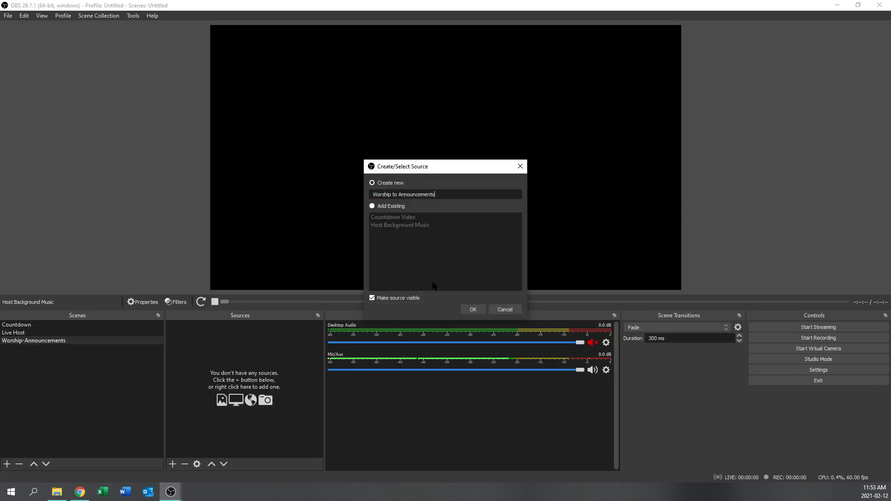
pyautogui.press('Return')
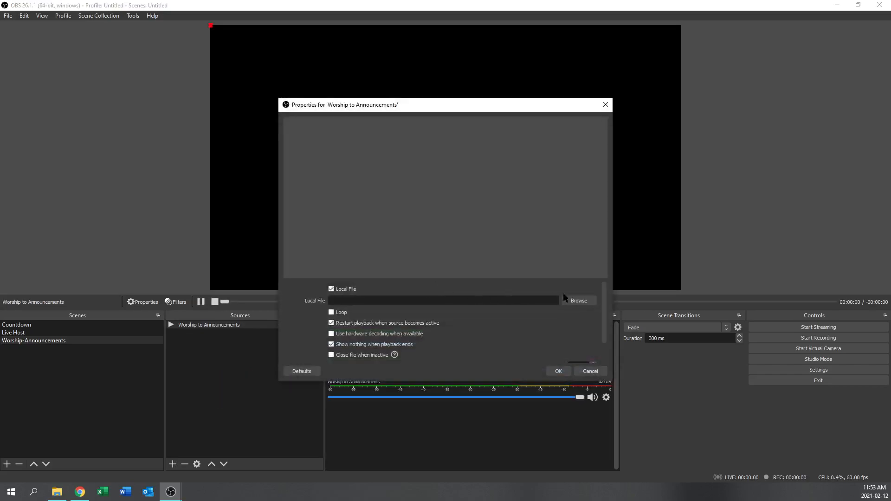
# Load Worship to Sermon Bumper.mp4 into the Worship to Announcements source and accept the properties without looping.
pyautogui.click(571, 300)
pyautogui.click(597, 205)
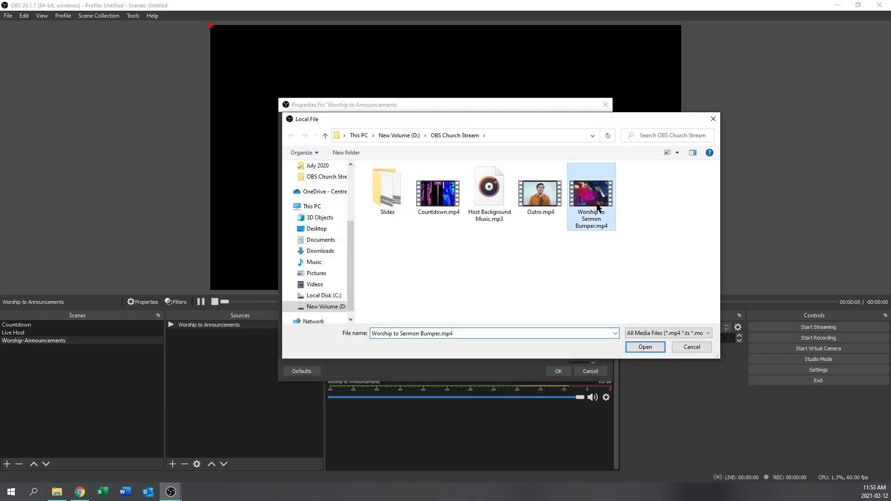
pyautogui.click(645, 349)
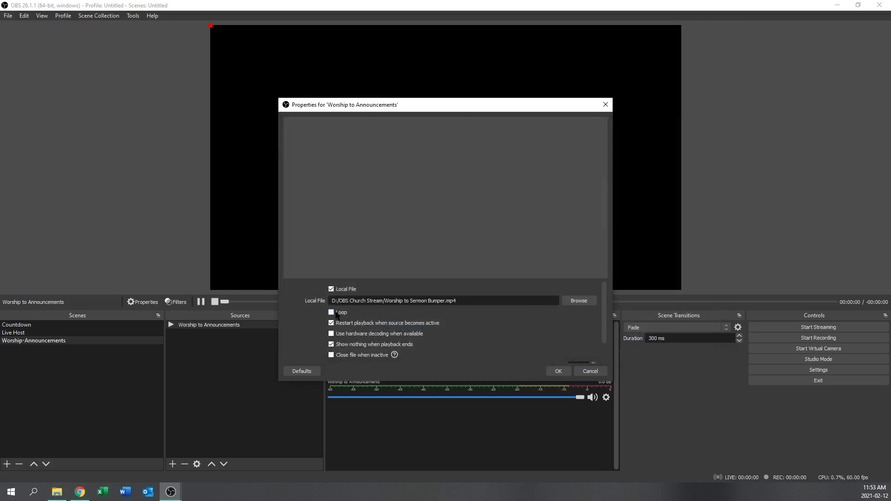
pyautogui.click(558, 370)
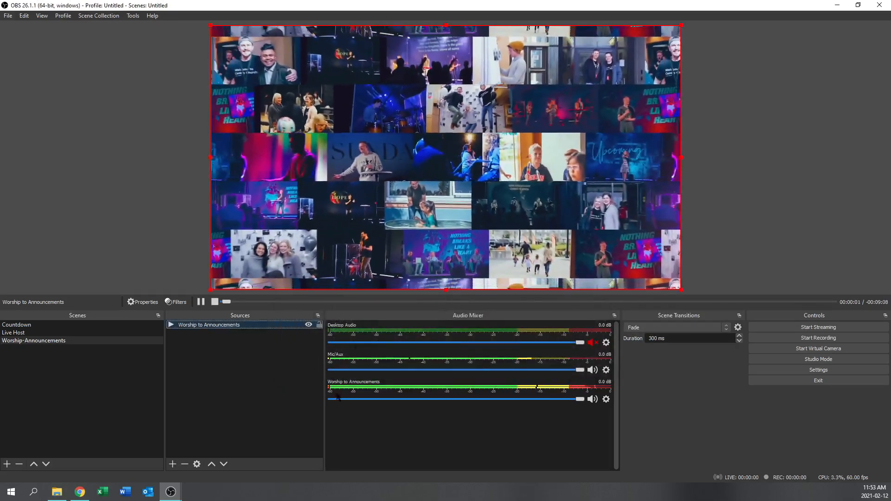
# Set the Worship to Announcements audio monitoring to Monitor and Output and lower its volume to about -28.6 dB.
pyautogui.click(23, 15)
pyautogui.click(54, 131)
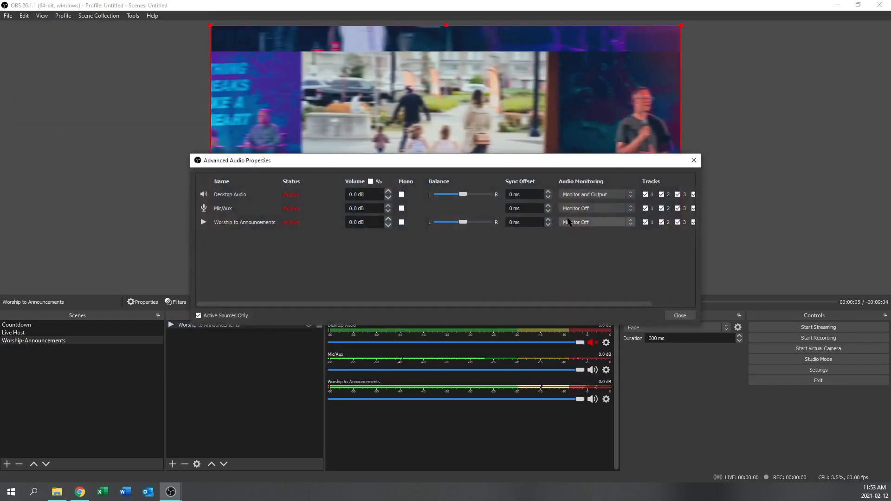
pyautogui.click(591, 223)
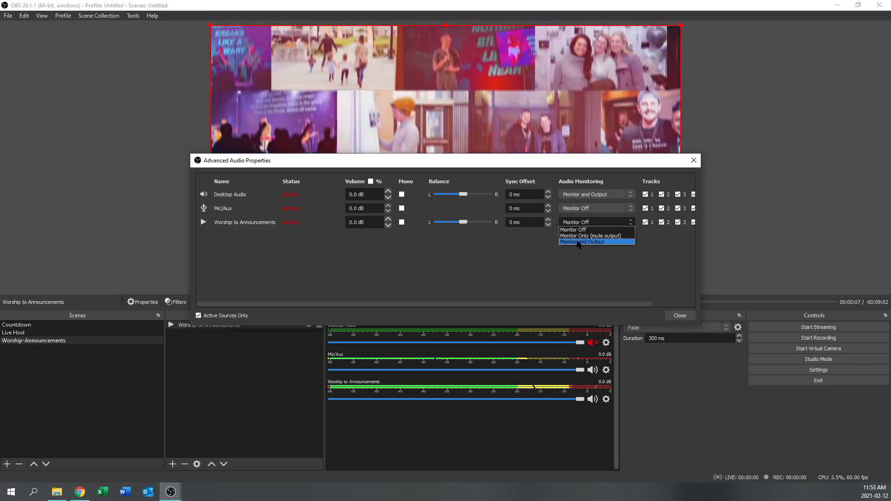
pyautogui.click(581, 242)
pyautogui.click(680, 315)
pyautogui.moveTo(581, 400); pyautogui.dragTo(427, 399)
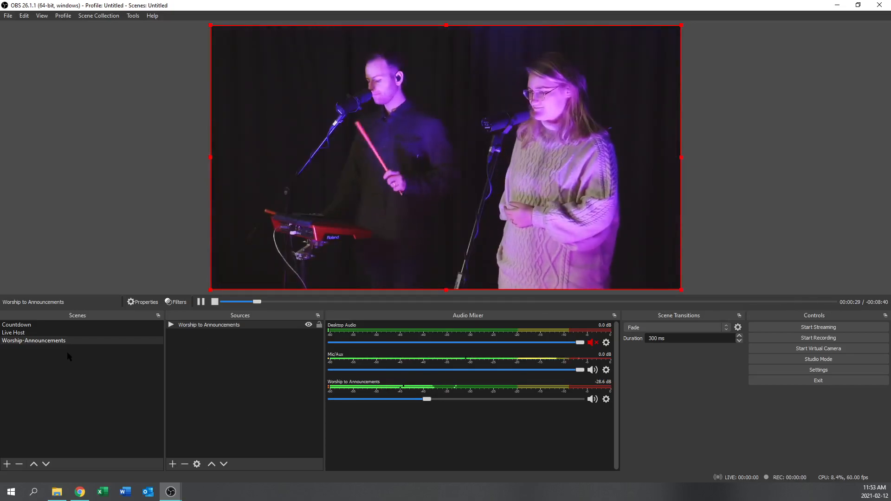
# Pause the Worship to Announcements video and scrub through its timeline to check the content up to near the end.
pyautogui.click(201, 301)
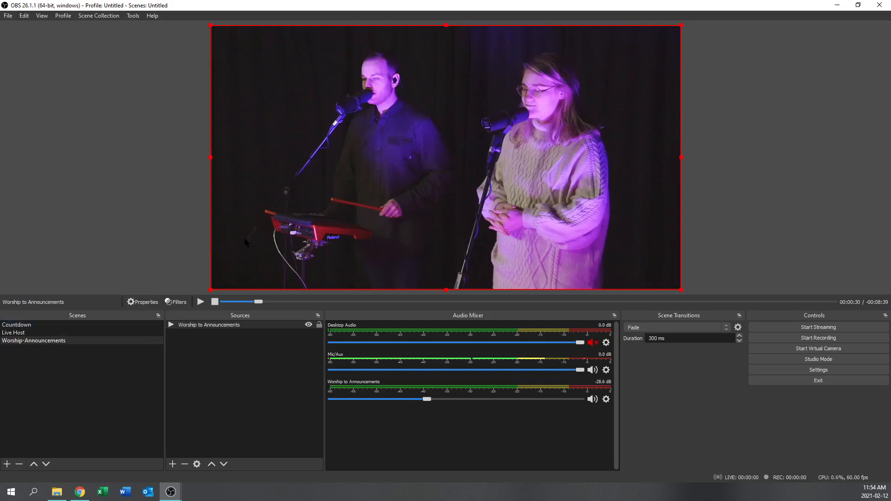
pyautogui.click(507, 302)
pyautogui.click(663, 302)
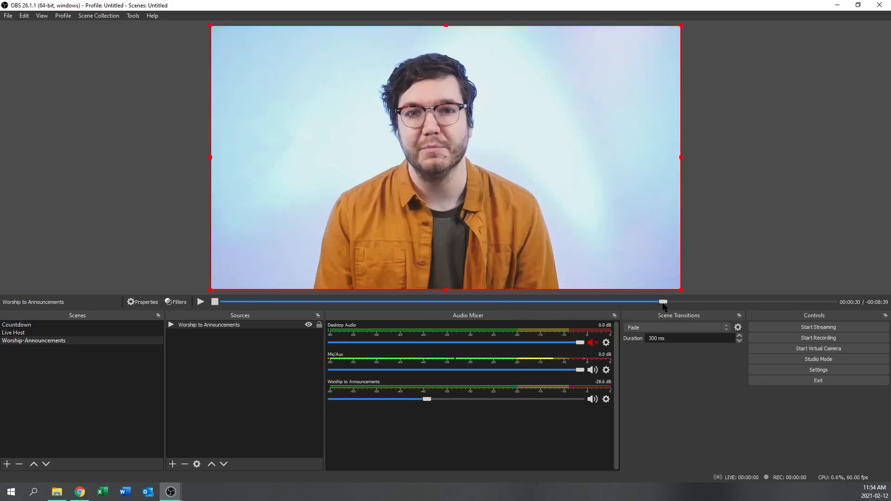
pyautogui.click(814, 302)
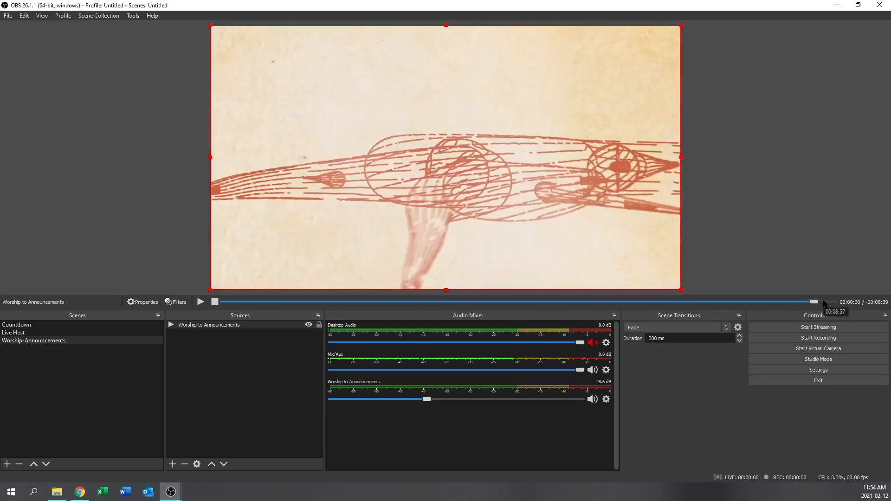
pyautogui.click(825, 301)
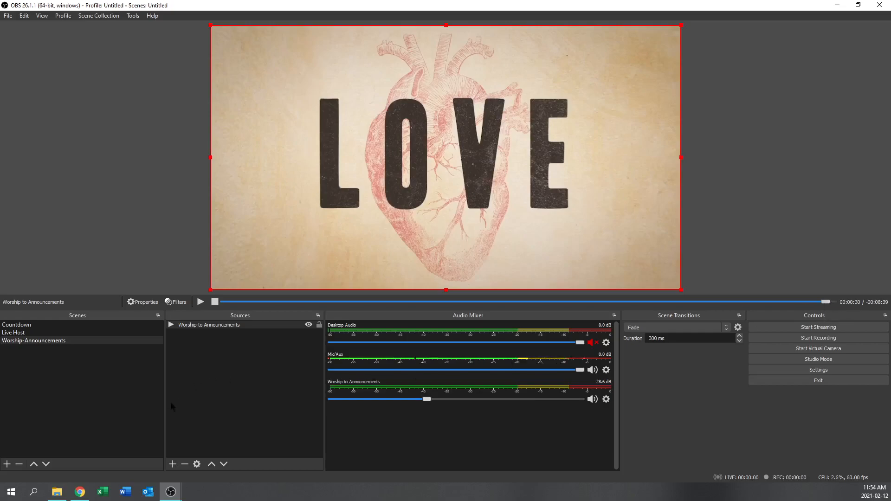
# Add a new scene named "Preach".
pyautogui.rightClick(69, 364)
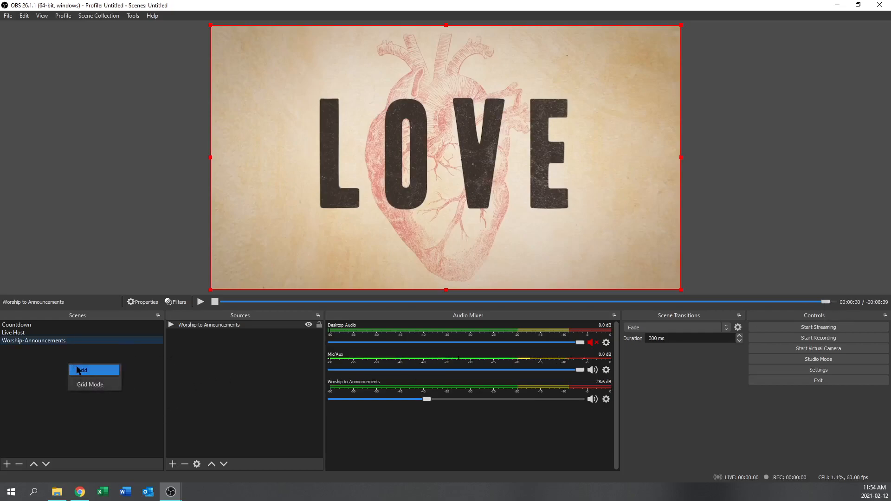
pyautogui.click(79, 370)
pyautogui.write('Preach')
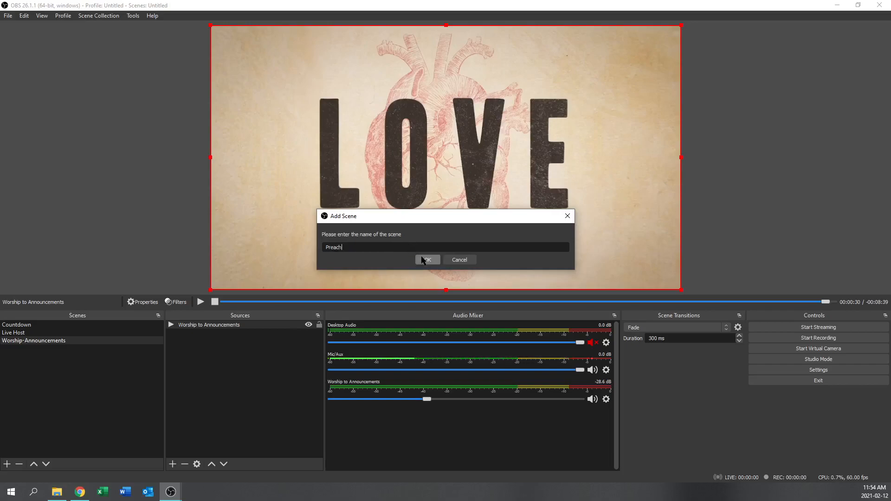
pyautogui.click(425, 259)
# Add the existing Atem video capture device as a visible source in the Preach scene.
pyautogui.rightClick(214, 354)
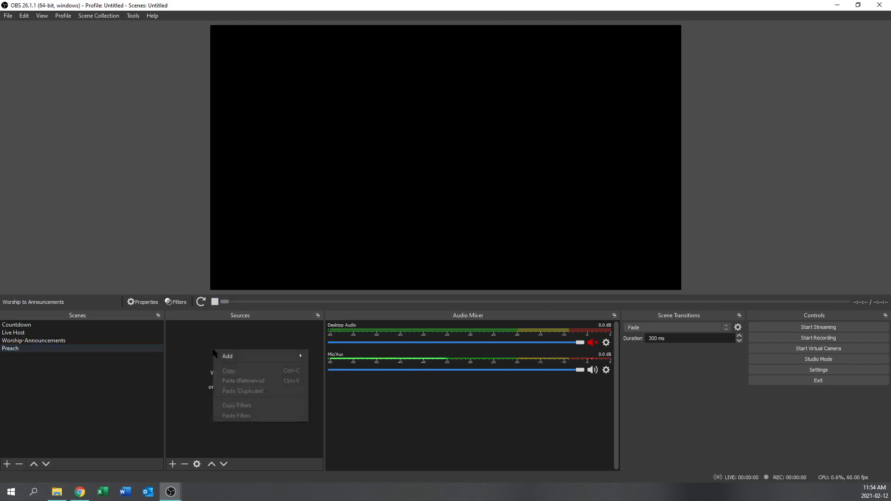
pyautogui.moveTo(234, 357)
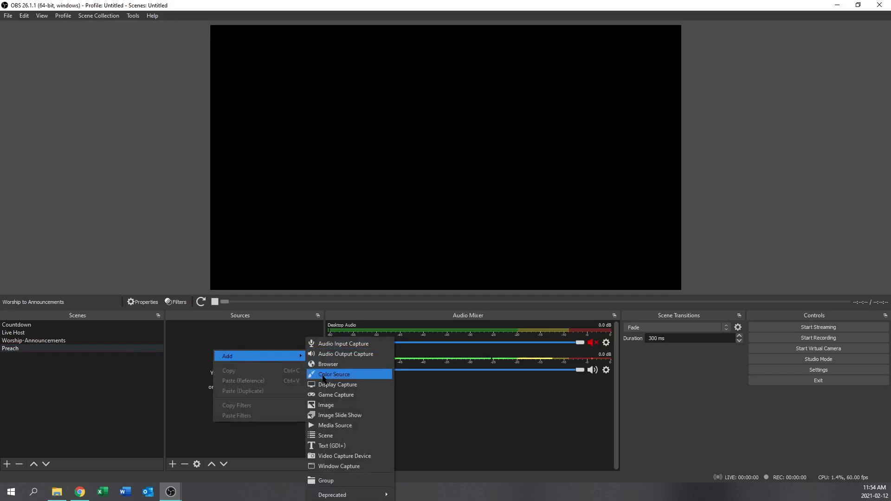
pyautogui.click(344, 458)
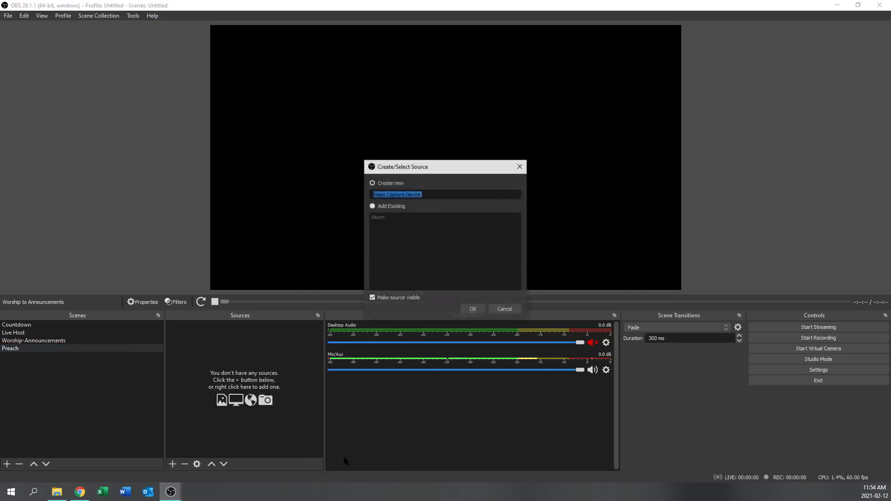
pyautogui.click(377, 207)
pyautogui.click(388, 217)
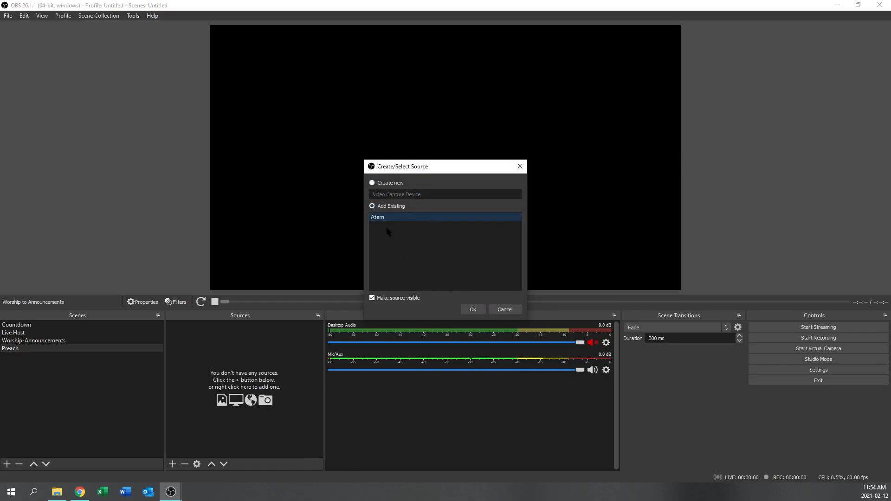
pyautogui.click(473, 310)
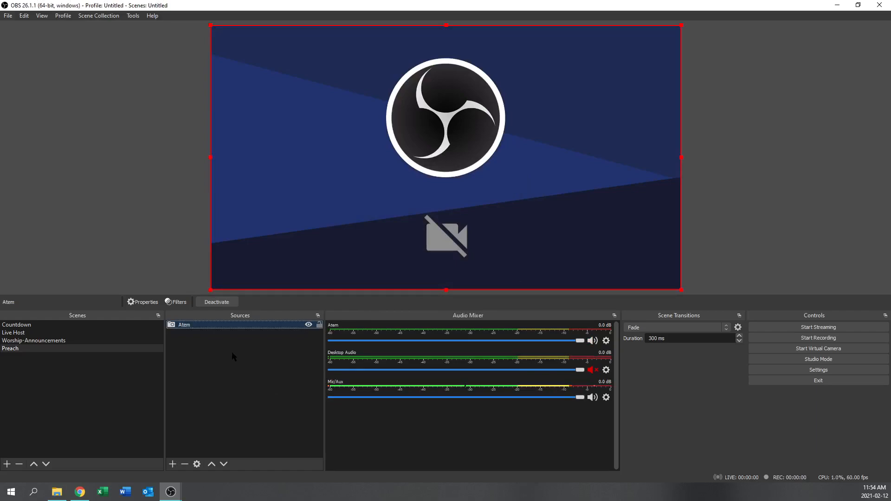
# Duplicate the Preach scene as "Preach 2".
pyautogui.click(28, 350)
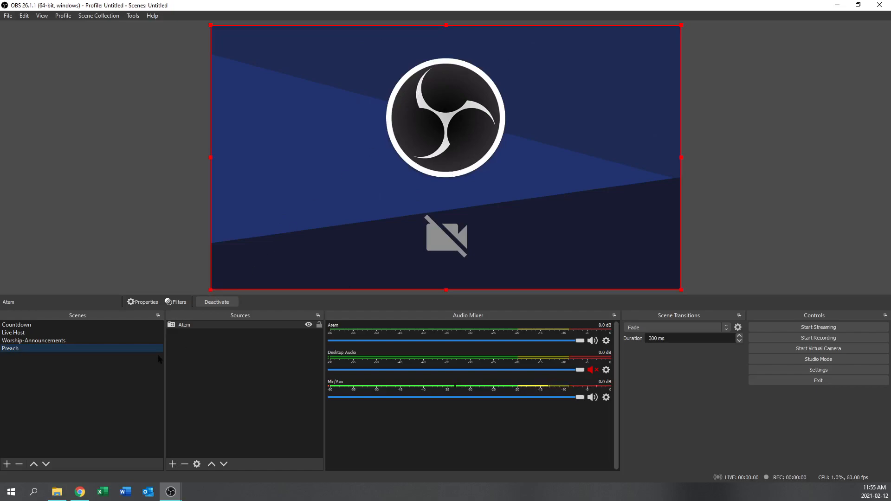
pyautogui.rightClick(21, 353)
pyautogui.click(47, 197)
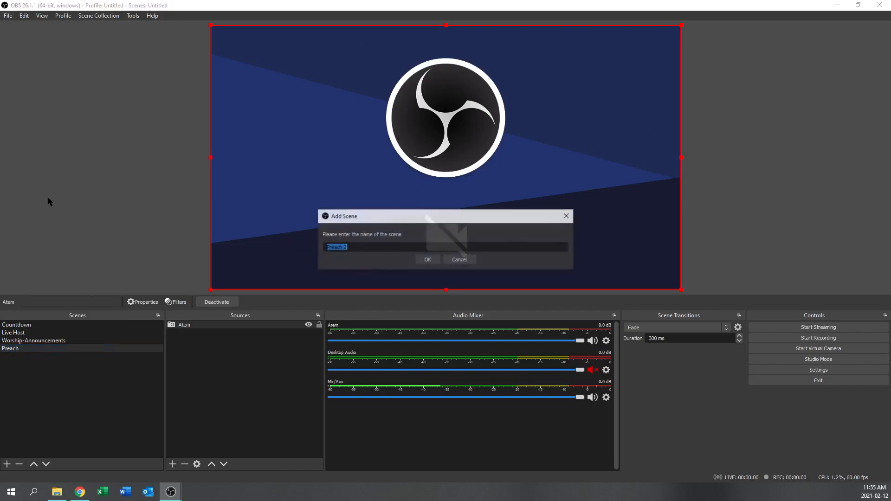
pyautogui.press('Return')
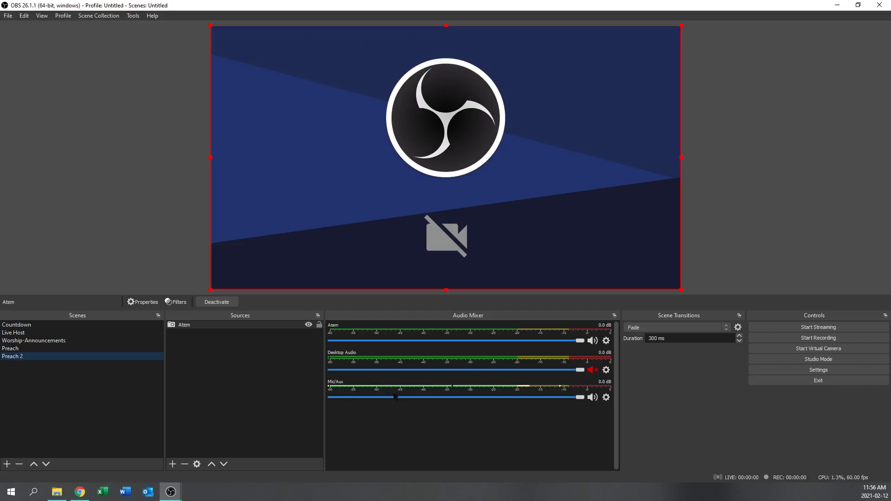
# Add a new image source named "1" to the Preach 2 scene.
pyautogui.click(172, 352)
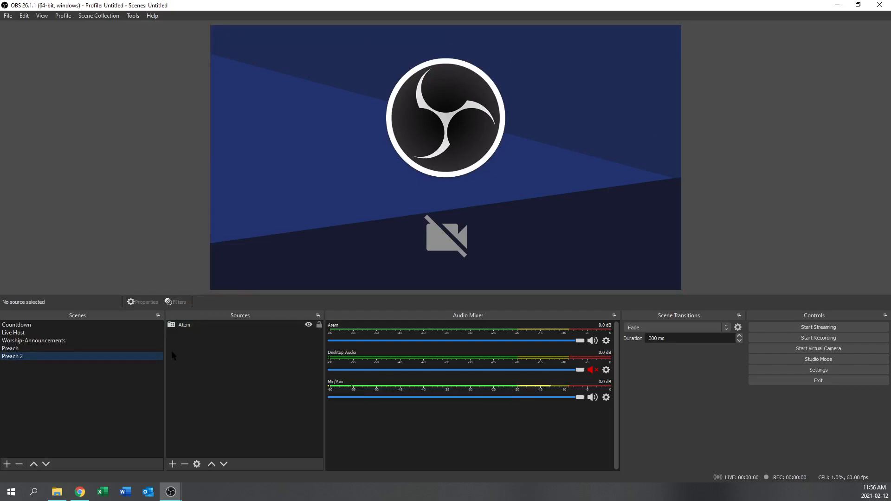
pyautogui.rightClick(215, 349)
pyautogui.moveTo(229, 352)
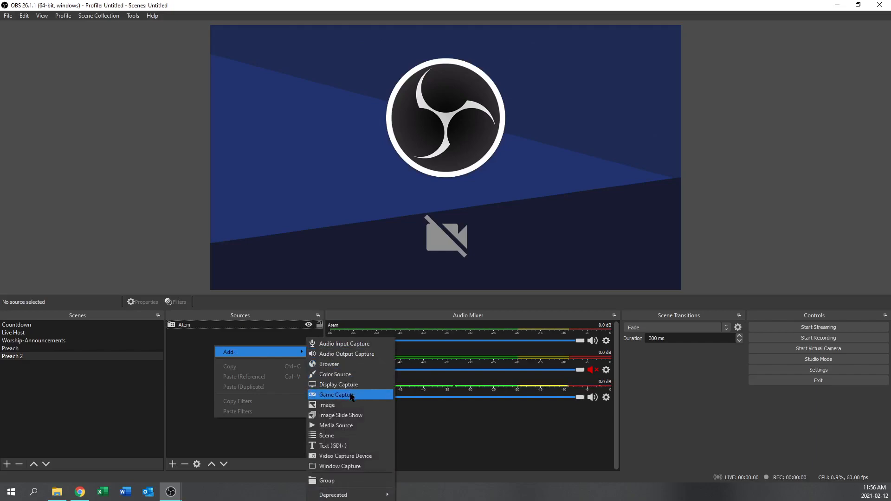
pyautogui.click(325, 405)
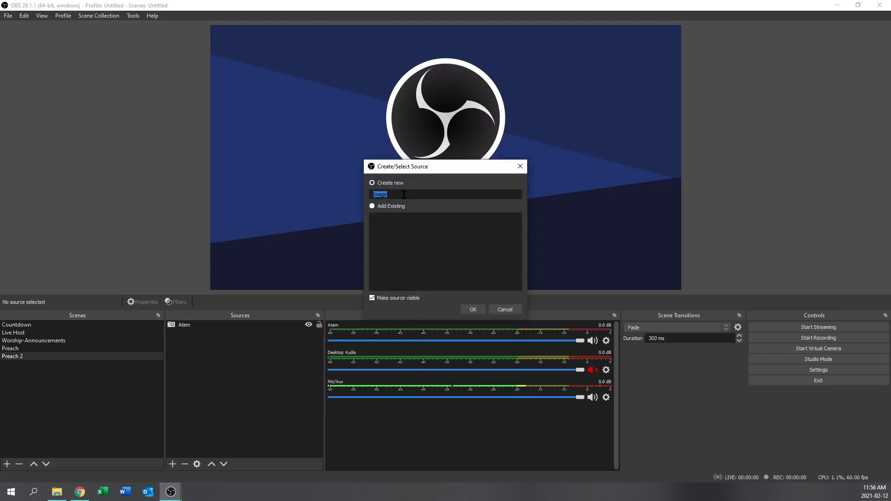
pyautogui.write('1')
pyautogui.click(473, 309)
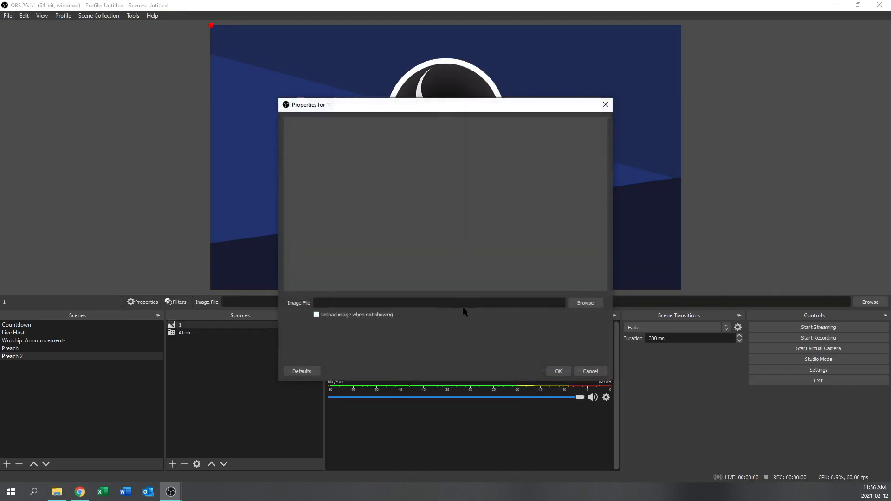
# Load Slide 1 - Phil 3a.png from the Slides folder into image source 1 and accept its properties.
pyautogui.click(585, 303)
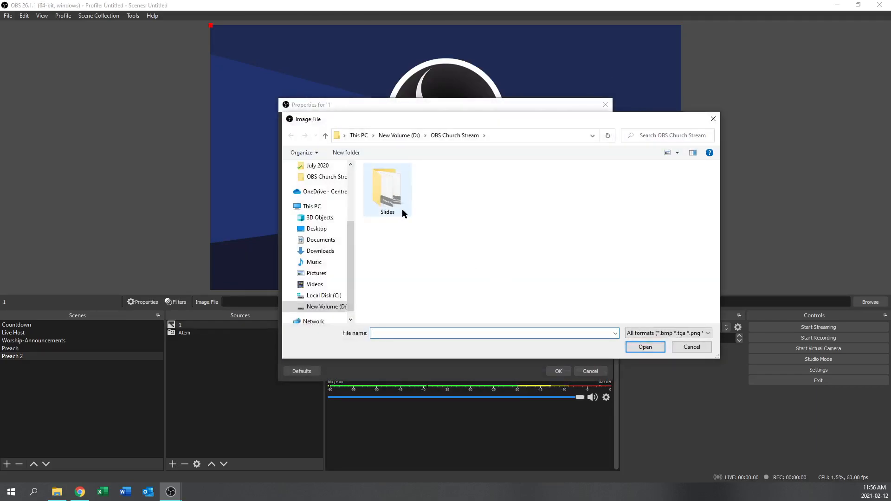
pyautogui.click(392, 185)
pyautogui.doubleClick(392, 185)
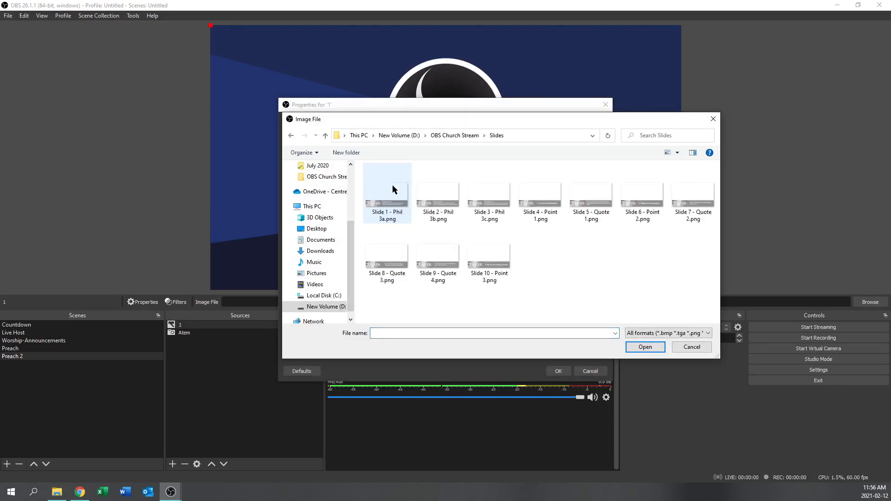
pyautogui.click(391, 207)
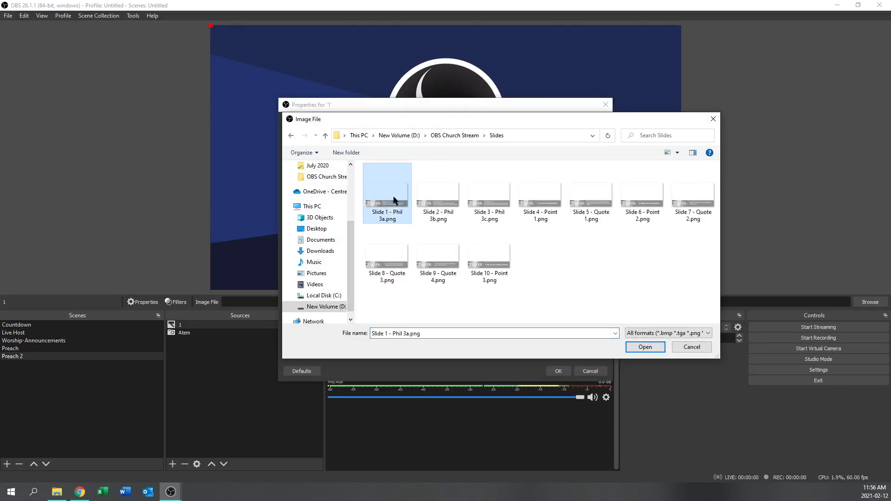
pyautogui.click(645, 347)
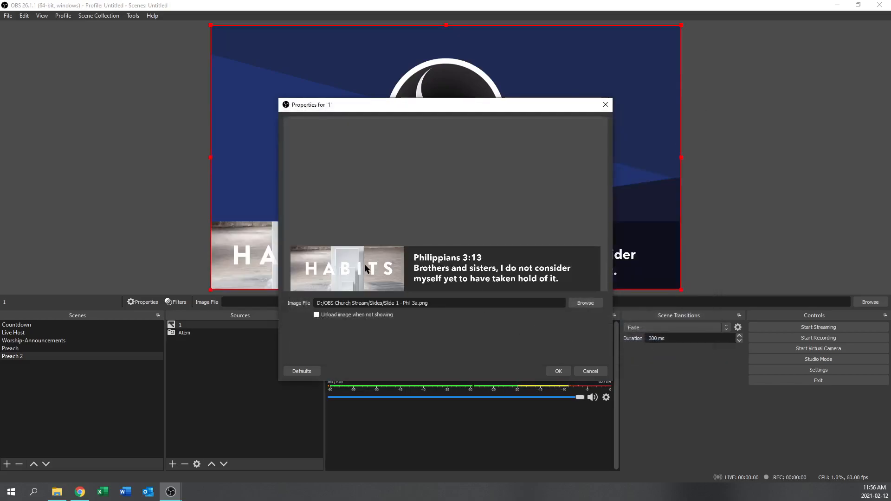
pyautogui.click(560, 371)
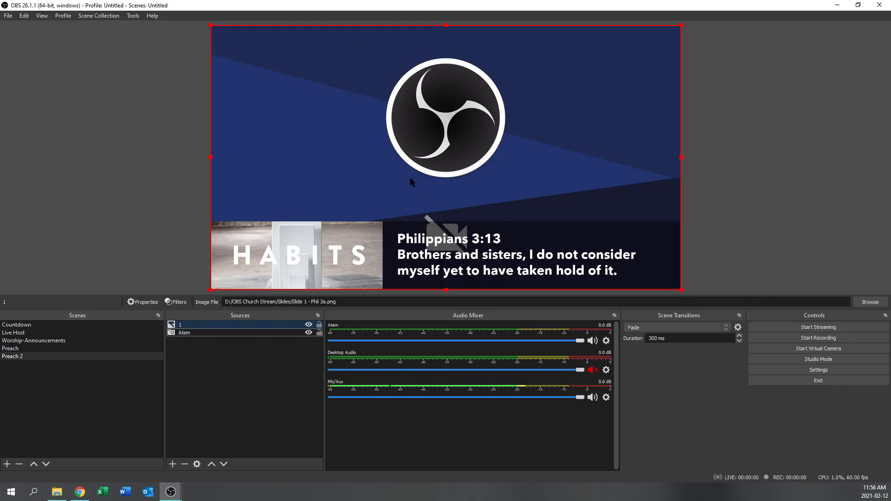
# Switch between the Preach and Preach 2 scenes to compare the camera view without and with the slide.
pyautogui.click(39, 350)
pyautogui.click(37, 356)
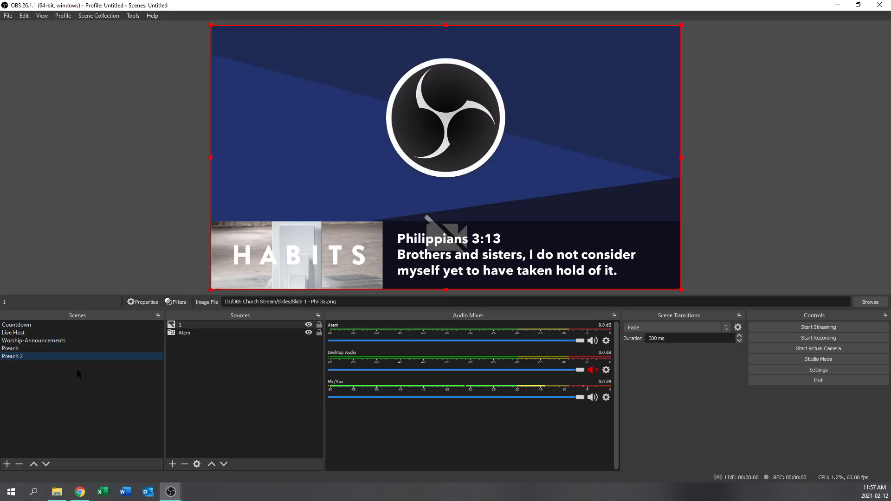
pyautogui.click(78, 348)
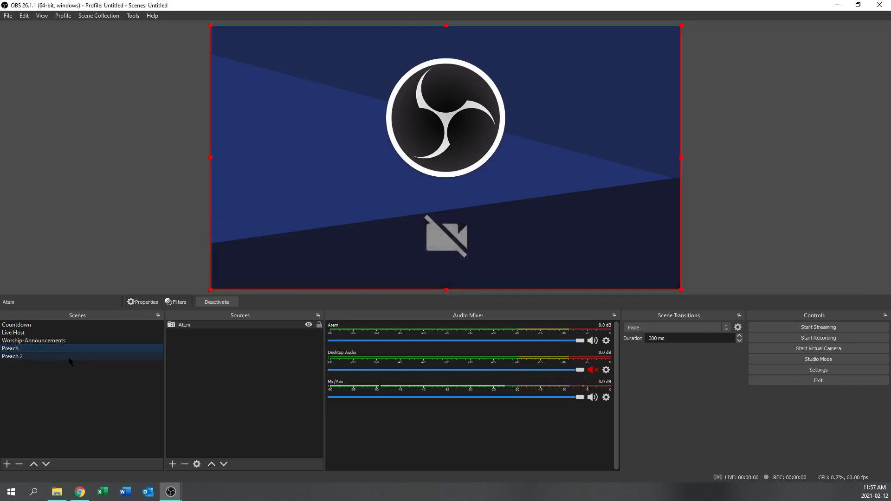
pyautogui.click(57, 356)
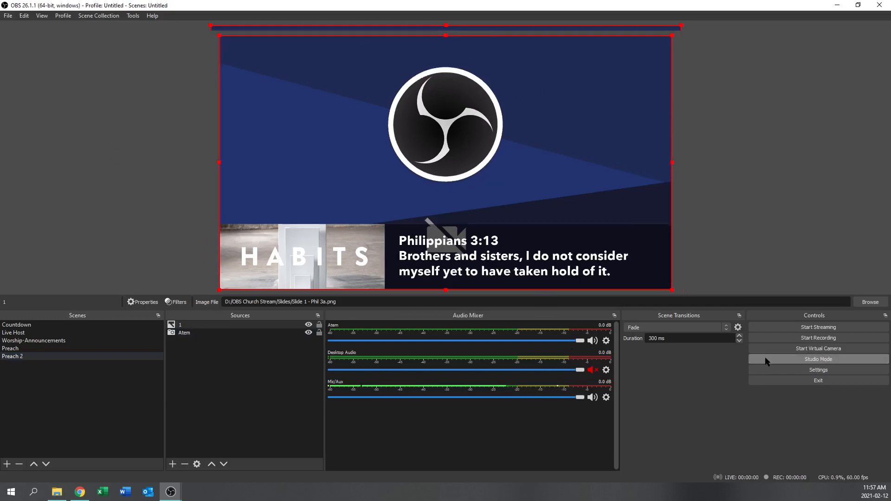
# Turn on Studio Mode and transition the Preach scene from preview to program.
pyautogui.click(766, 360)
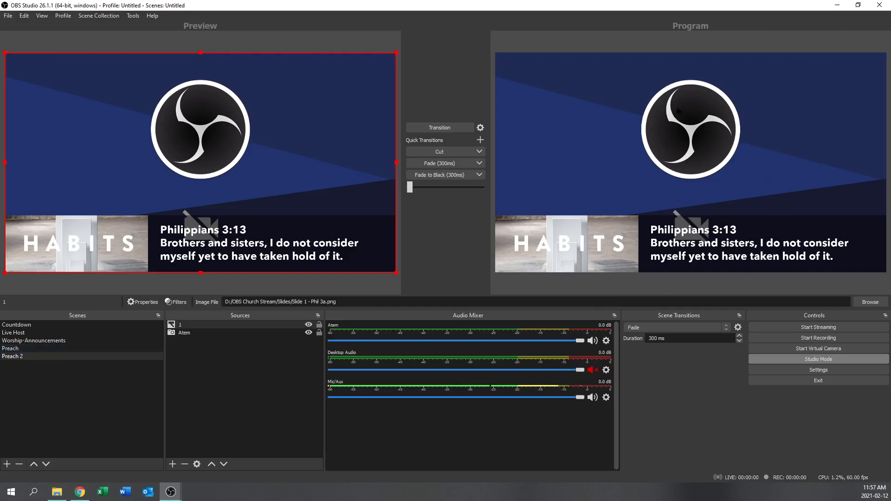
pyautogui.click(45, 349)
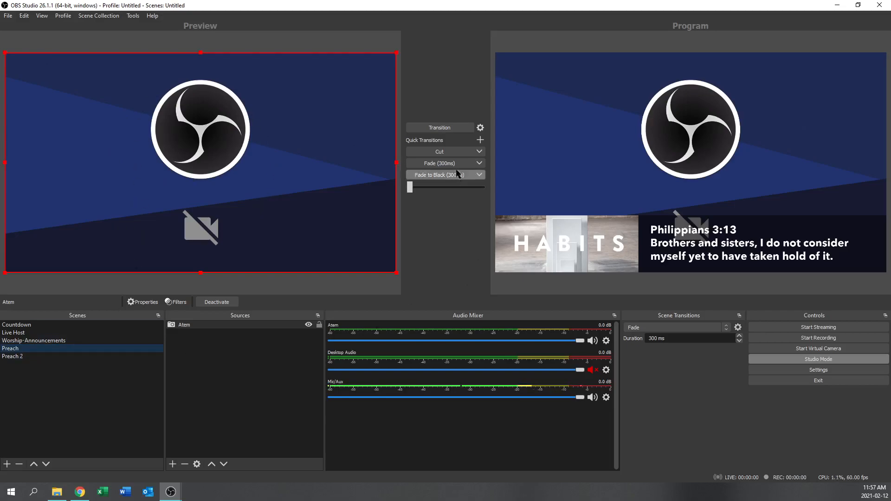
pyautogui.click(442, 127)
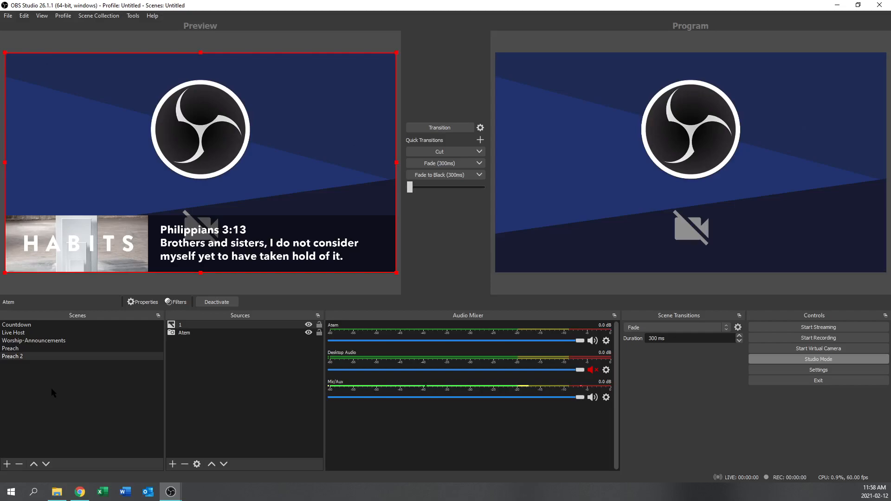
# Put the Preach 2 scene with the slide in preview and transition it to program.
pyautogui.click(38, 348)
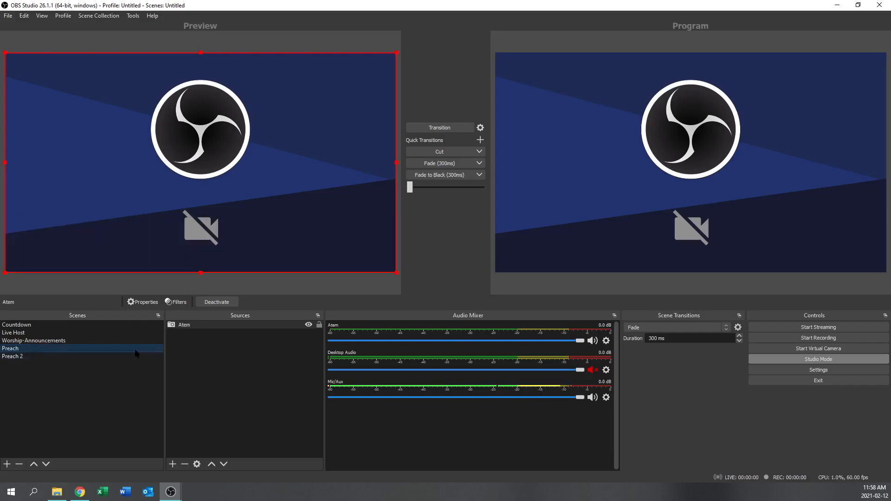
pyautogui.click(89, 356)
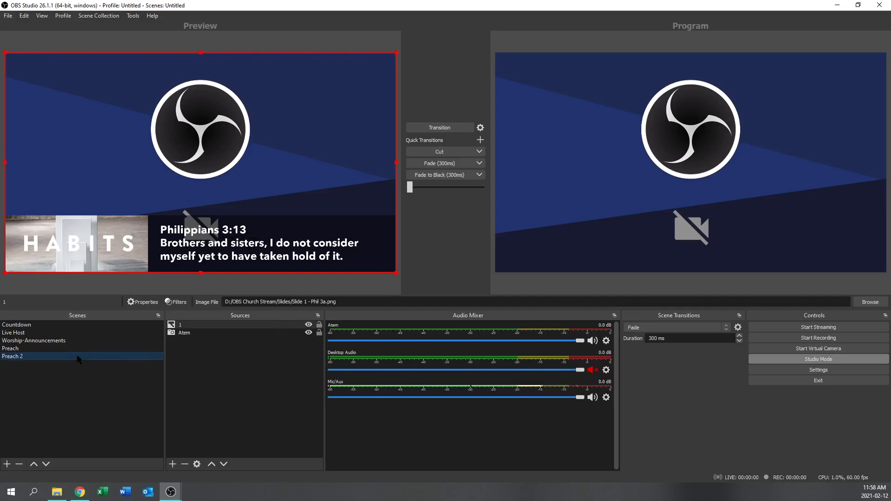
pyautogui.click(431, 128)
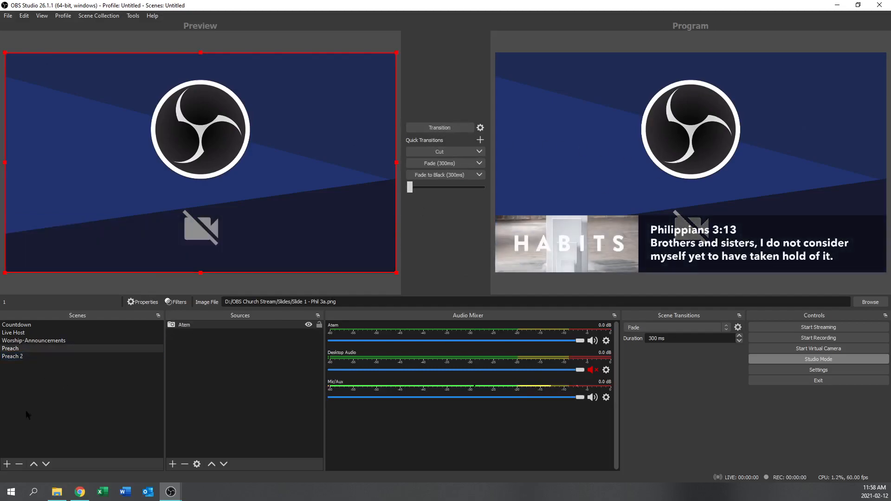
# Rename the Preach 2 scene as "1 - Phil 3".
pyautogui.click(24, 355)
pyautogui.rightClick(38, 357)
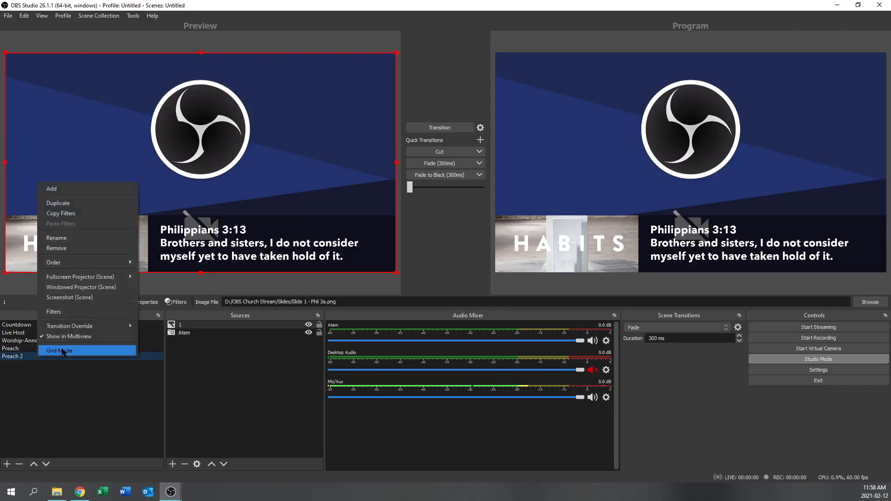
pyautogui.click(58, 237)
pyautogui.write('1 - Phil 3')
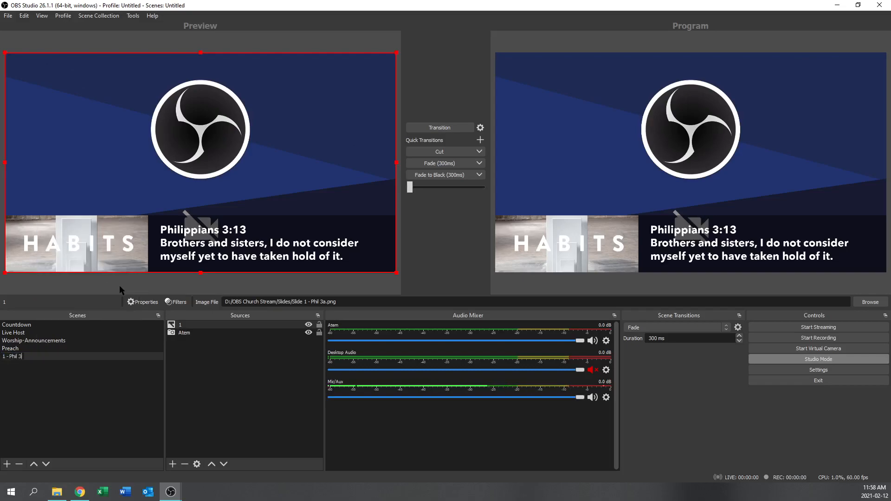
pyautogui.press('Return')
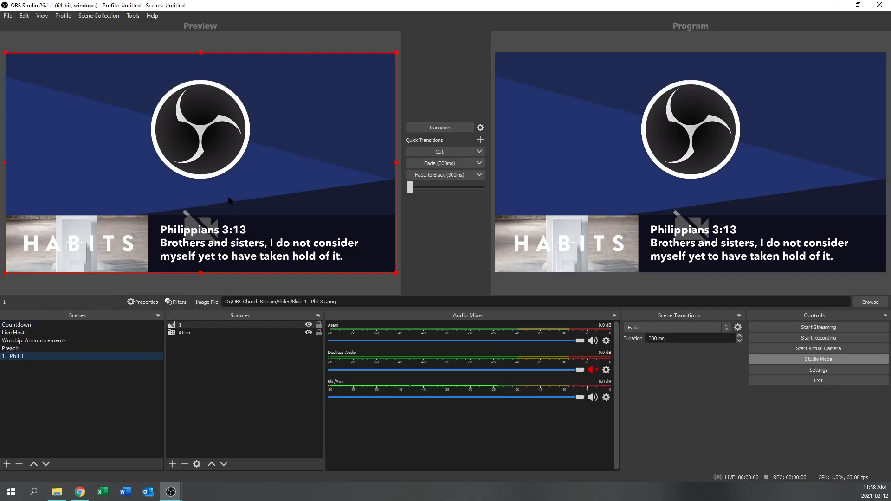
# Put the Worship-Announcements scene in preview and transition it to program.
pyautogui.click(79, 349)
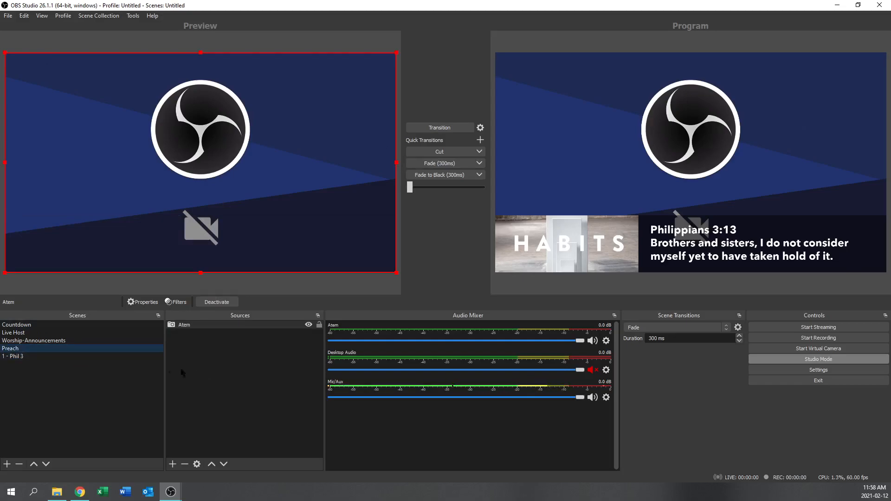
pyautogui.click(38, 340)
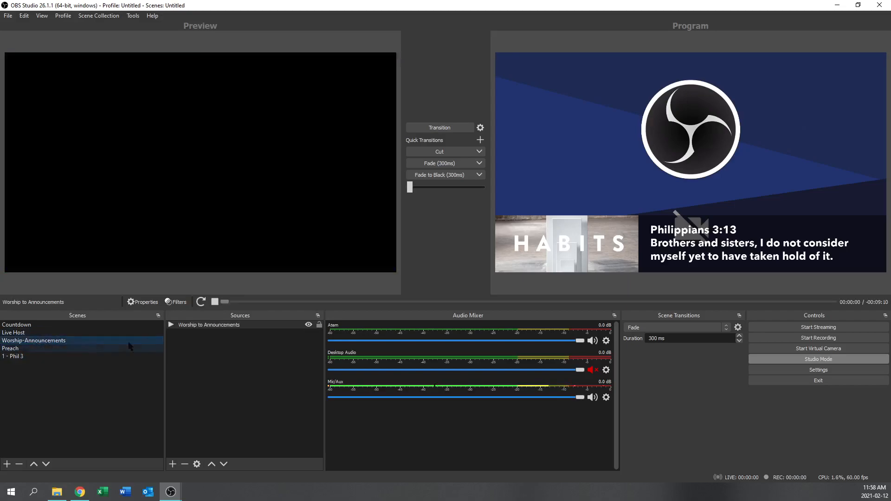
pyautogui.click(440, 128)
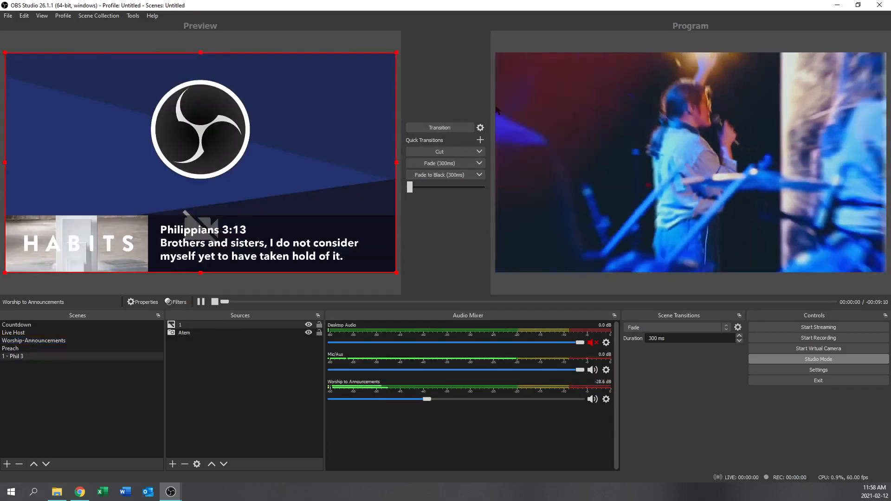
# Put the Preach scene without a slide in preview and transition it to program.
pyautogui.click(34, 357)
pyautogui.press('Up')
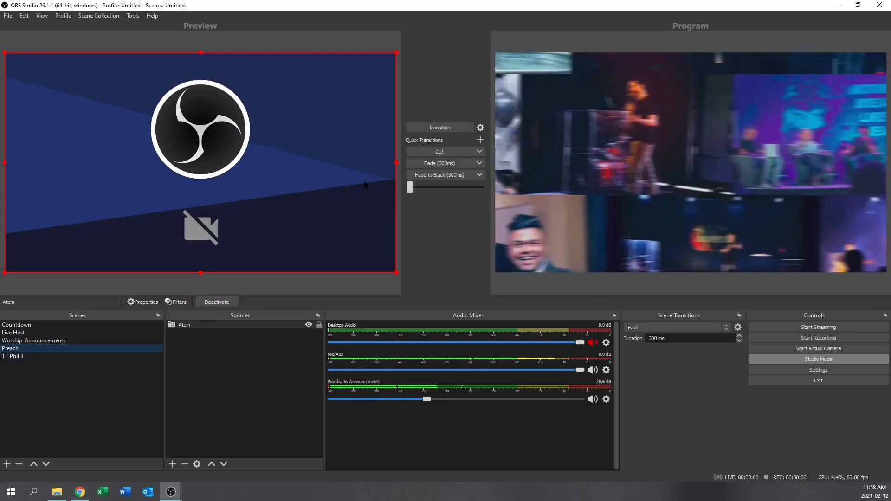
pyautogui.click(448, 128)
# Duplicate the "1 - Phil 3" scene and name the copy "2".
pyautogui.click(48, 356)
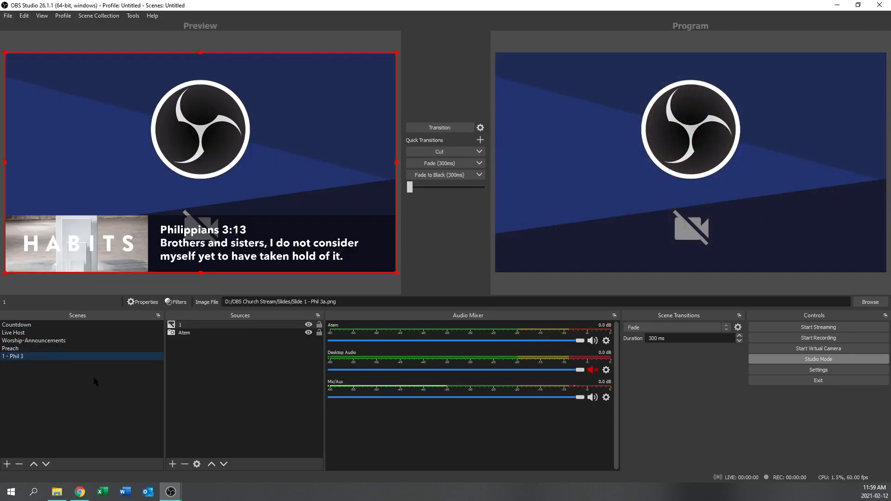
pyautogui.rightClick(32, 362)
pyautogui.click(101, 204)
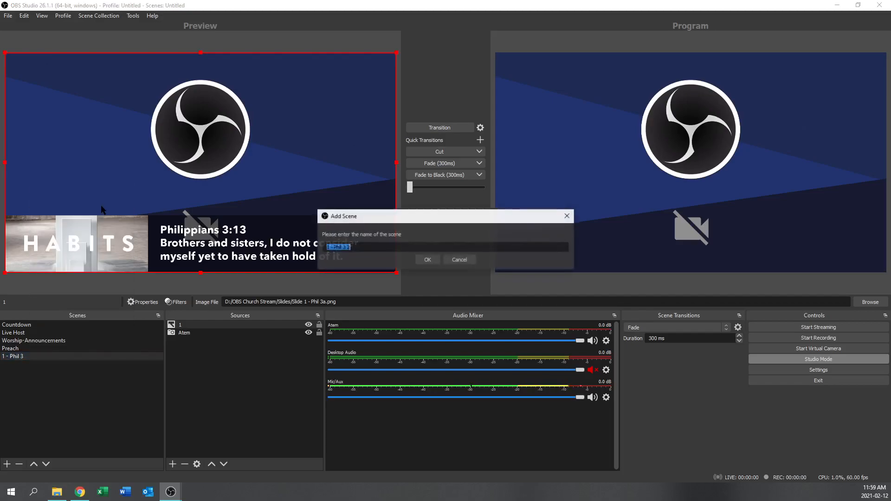
pyautogui.write('2')
pyautogui.click(428, 260)
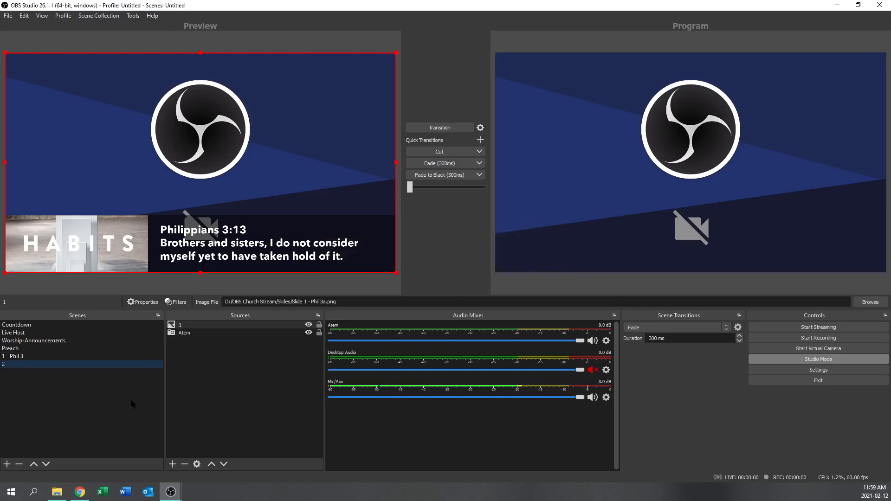
# Set the image file of slide source 1 in scene 2 to "Slide 2 - Phil 3b.png".
pyautogui.doubleClick(188, 326)
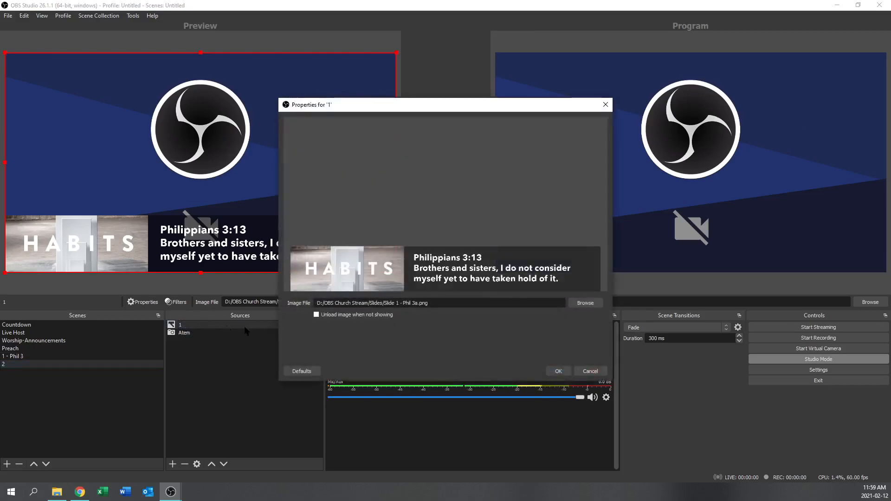
pyautogui.click(580, 303)
pyautogui.click(439, 194)
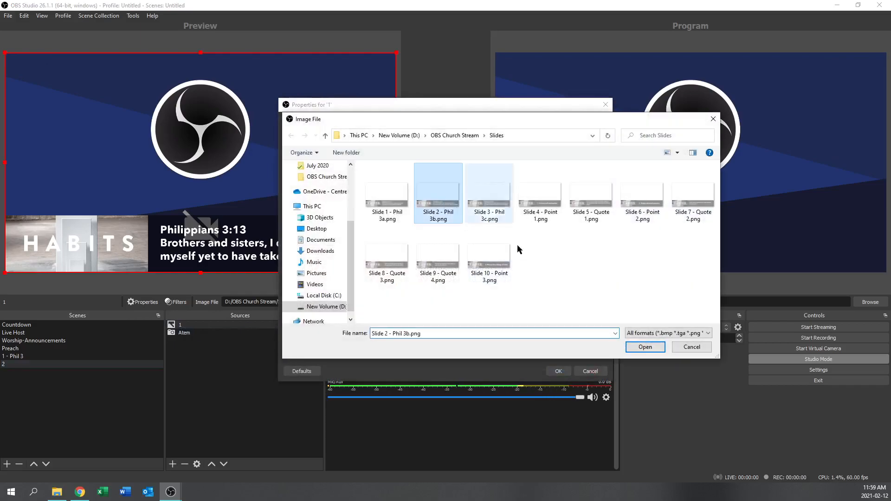
pyautogui.click(648, 351)
pyautogui.click(558, 371)
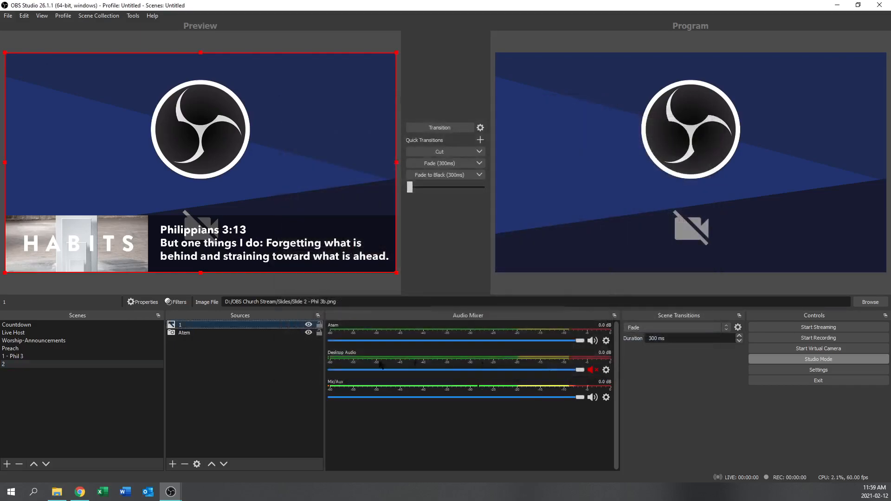
# Compare the two slide scenes and restore source 1 in "1 - Phil 3" to the image "Slide 1 - Phil 3a.png".
pyautogui.click(24, 356)
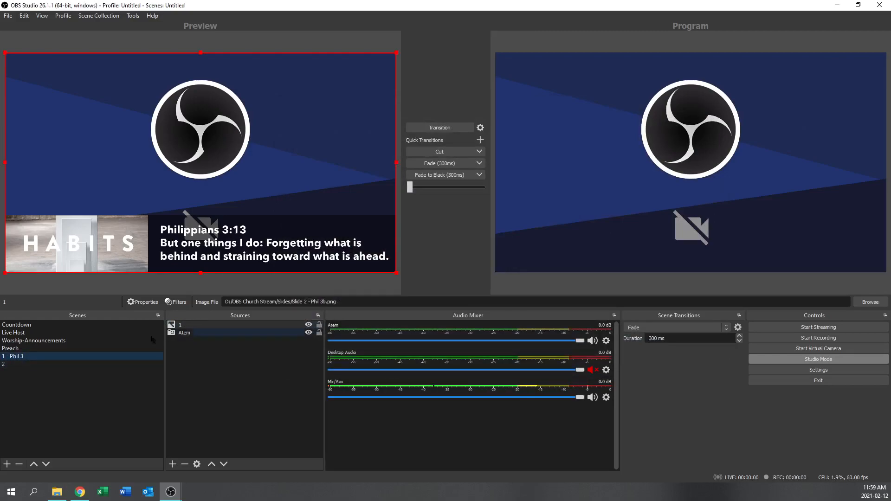
pyautogui.click(60, 365)
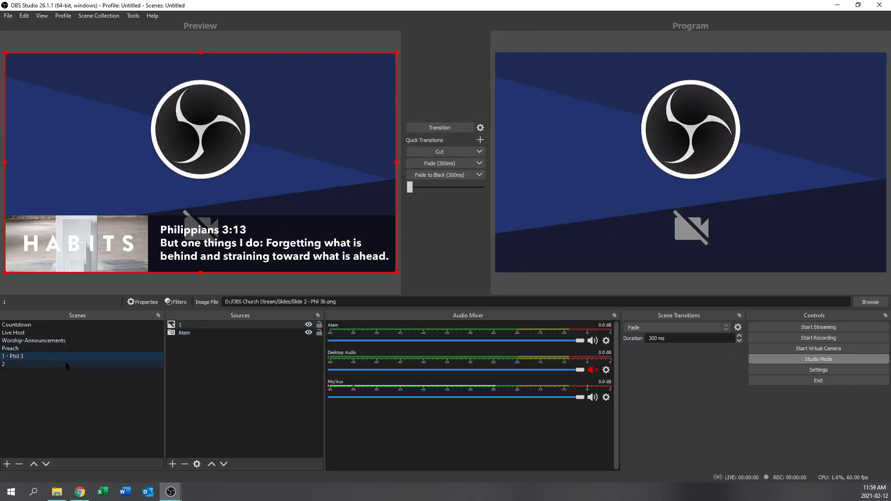
pyautogui.click(23, 356)
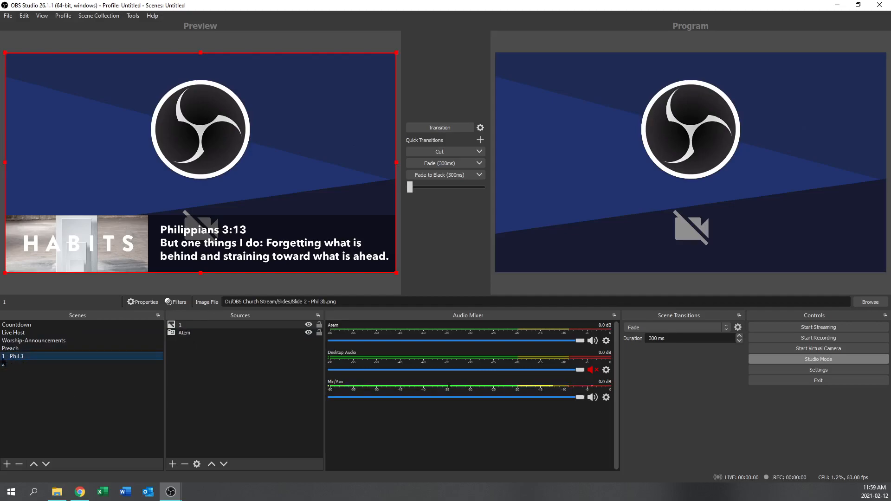
pyautogui.click(188, 326)
pyautogui.doubleClick(188, 326)
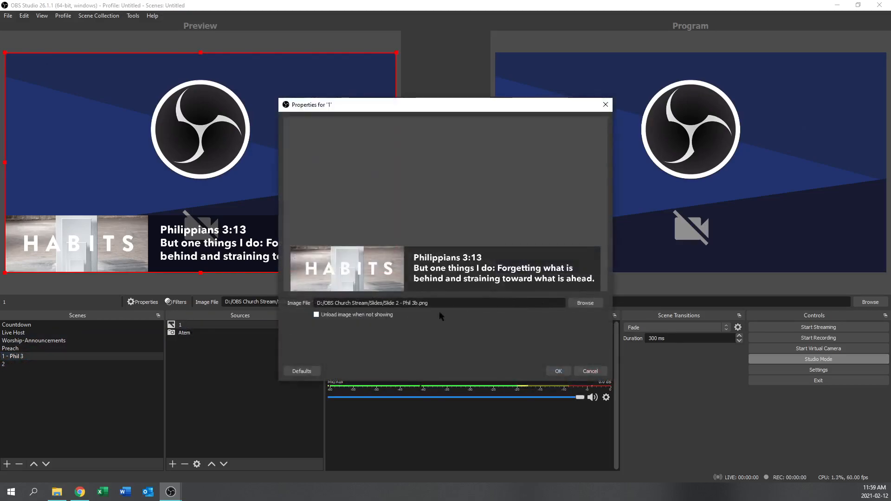
pyautogui.click(580, 305)
pyautogui.click(646, 347)
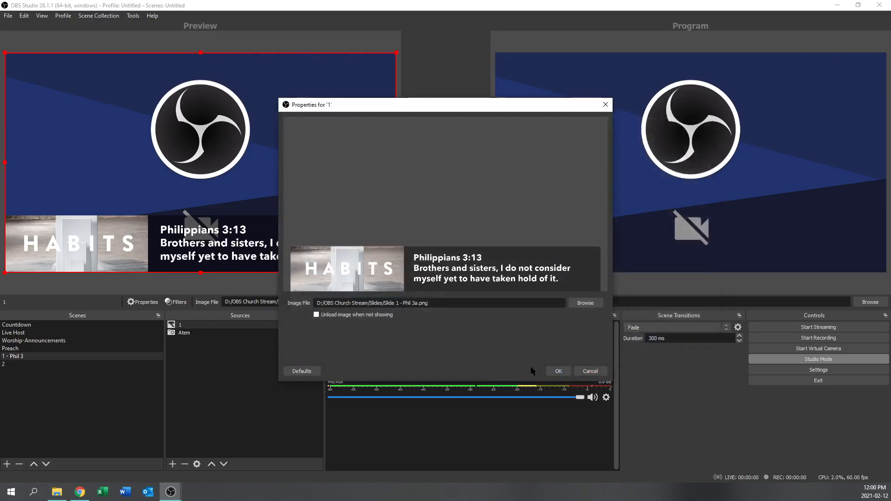
pyautogui.click(558, 371)
pyautogui.click(216, 325)
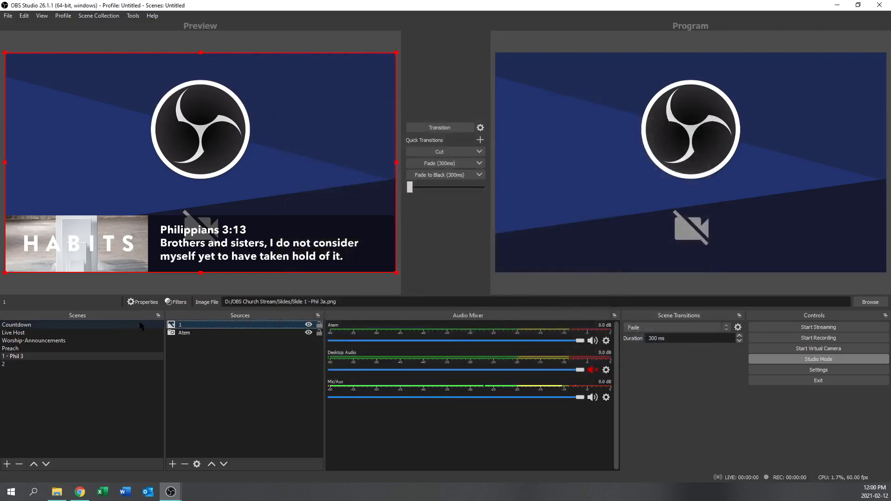
# Remove the slide image source 1 from scene 2.
pyautogui.click(70, 365)
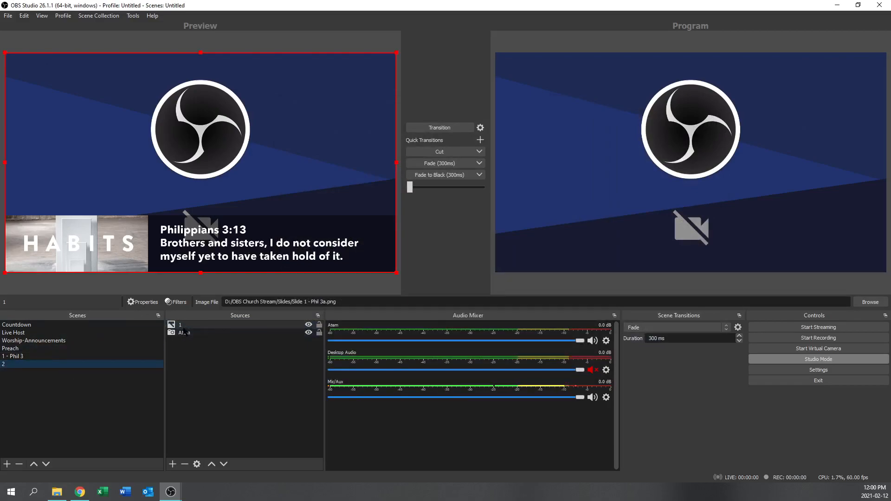
pyautogui.press('Delete')
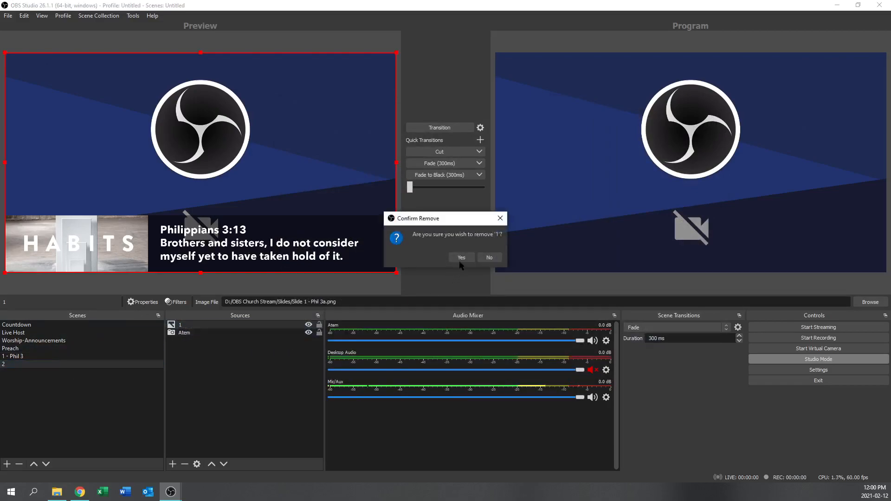
pyautogui.click(460, 258)
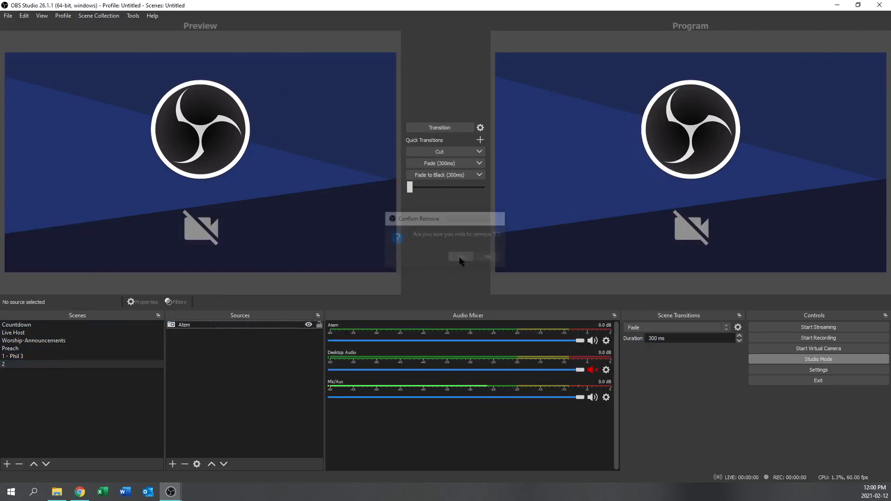
# Add a new image source named "slide 2" to scene 2.
pyautogui.rightClick(193, 348)
pyautogui.moveTo(221, 358)
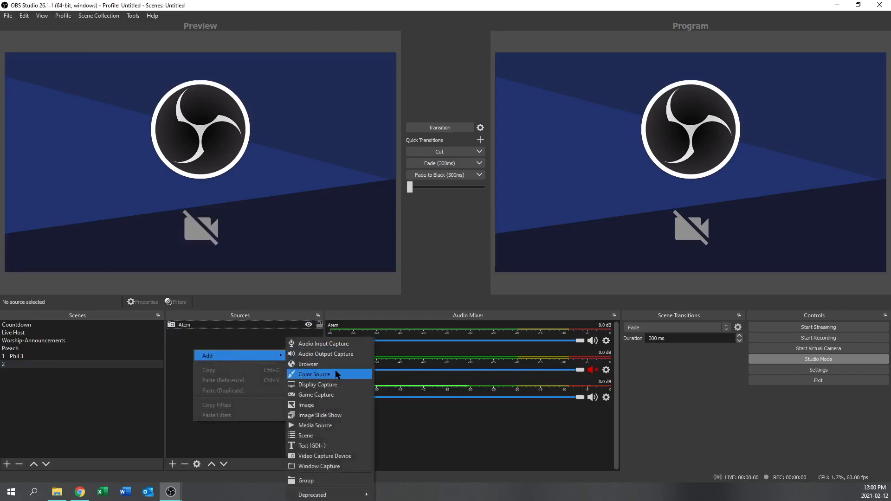
pyautogui.click(309, 405)
pyautogui.write('2')
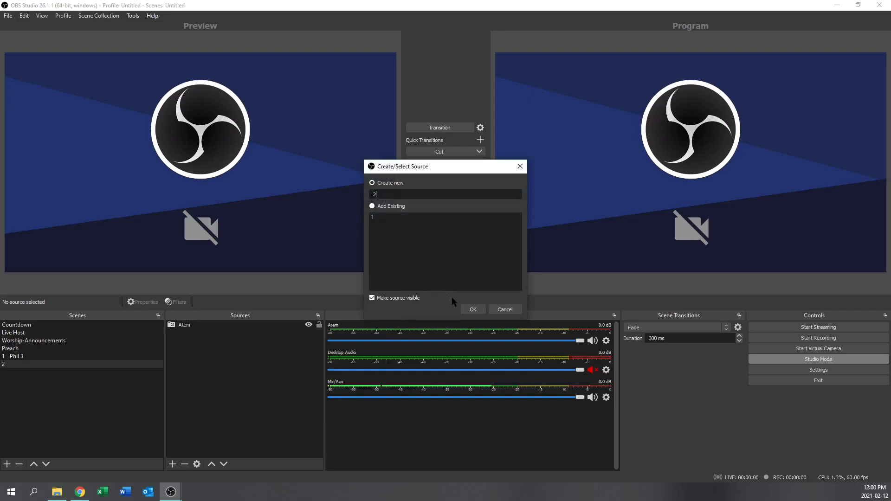
pyautogui.click(473, 310)
pyautogui.click(474, 257)
pyautogui.write('slide 2')
pyautogui.press('Return')
# Load "Slide 2 - Phil 3b.png" as the image file of the "slide 2" source.
pyautogui.click(586, 303)
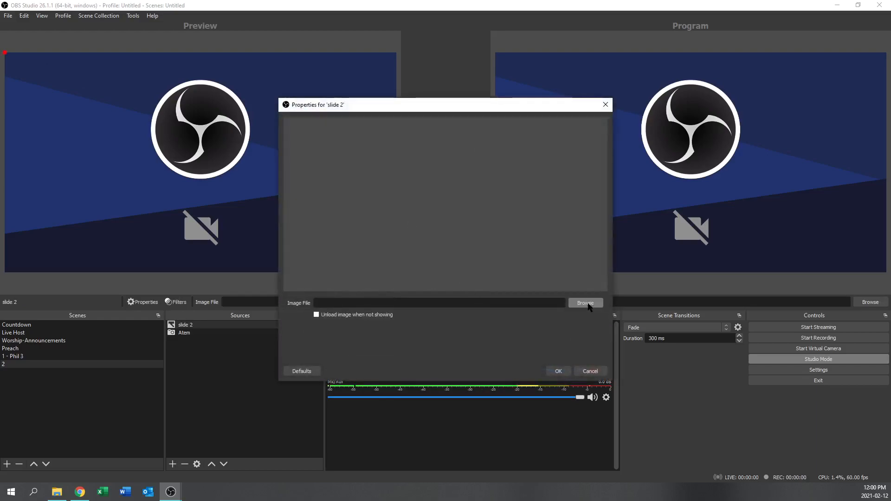
pyautogui.click(451, 216)
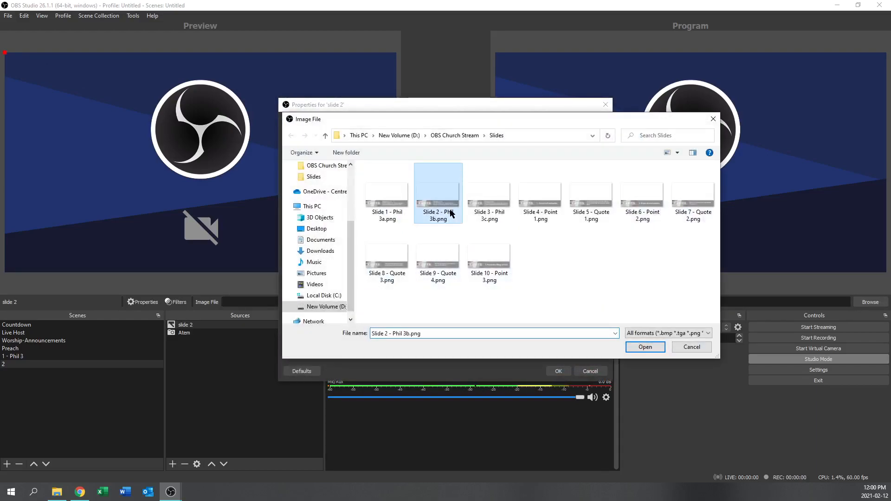
pyautogui.click(633, 346)
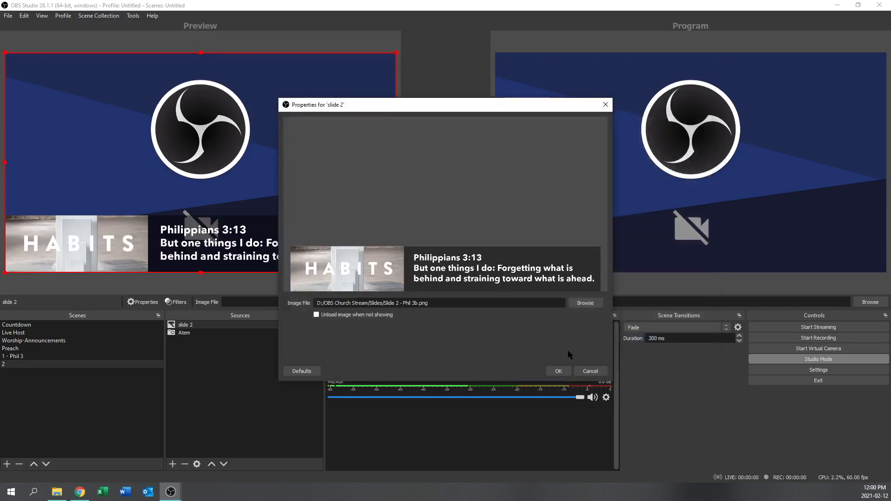
pyautogui.click(559, 371)
# Switch between the "1 - Phil 3" and "2" scenes to compare their slide overlays and sources.
pyautogui.click(30, 355)
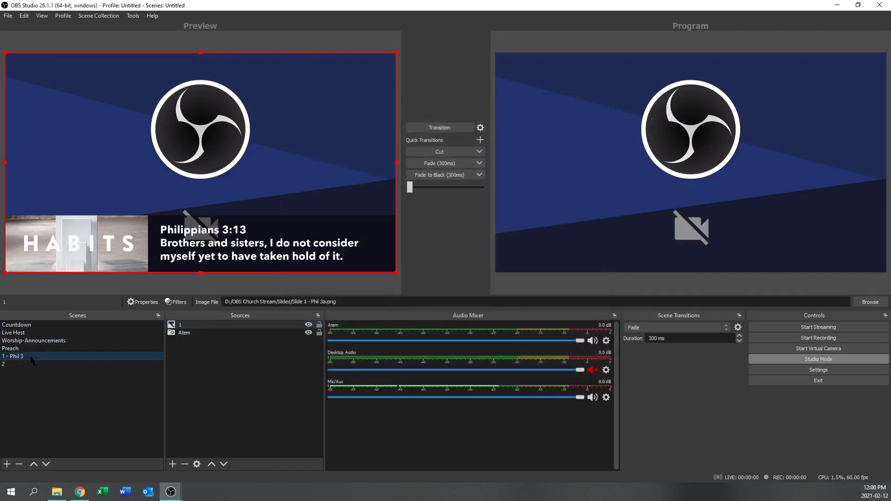
pyautogui.click(29, 365)
pyautogui.click(31, 357)
pyautogui.click(20, 364)
pyautogui.click(36, 359)
pyautogui.click(37, 364)
pyautogui.click(36, 359)
pyautogui.click(37, 365)
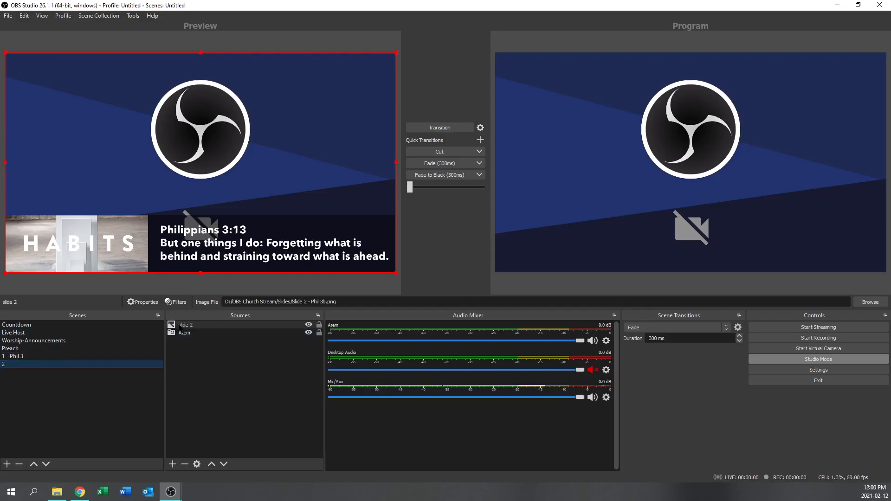
pyautogui.press('Up')
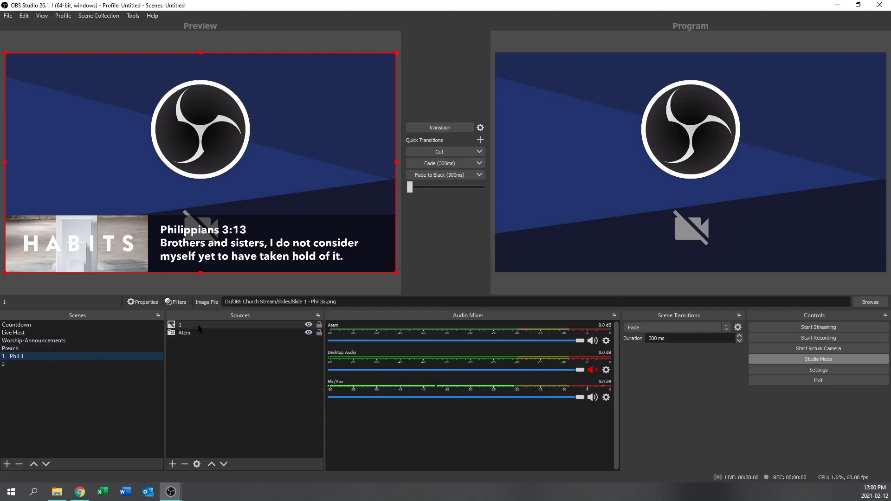
pyautogui.click(51, 364)
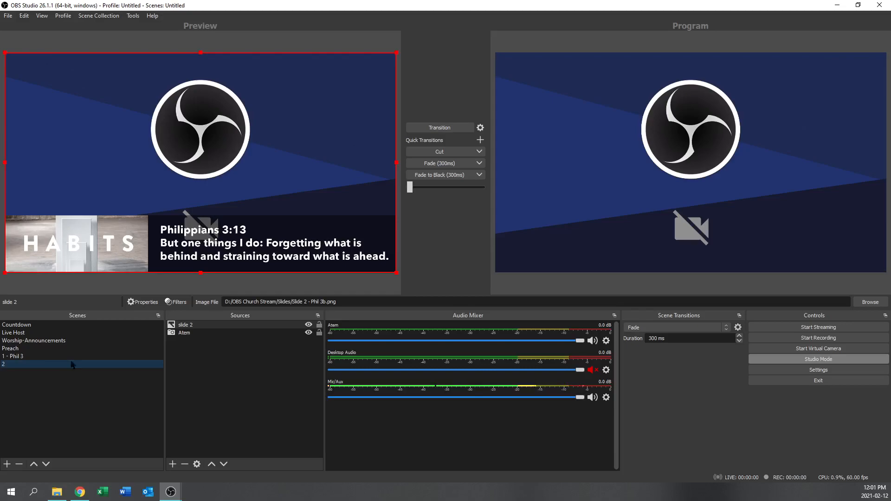
# Duplicate the Live Host scene and name the copy "Live Outro".
pyautogui.click(19, 332)
pyautogui.rightClick(32, 333)
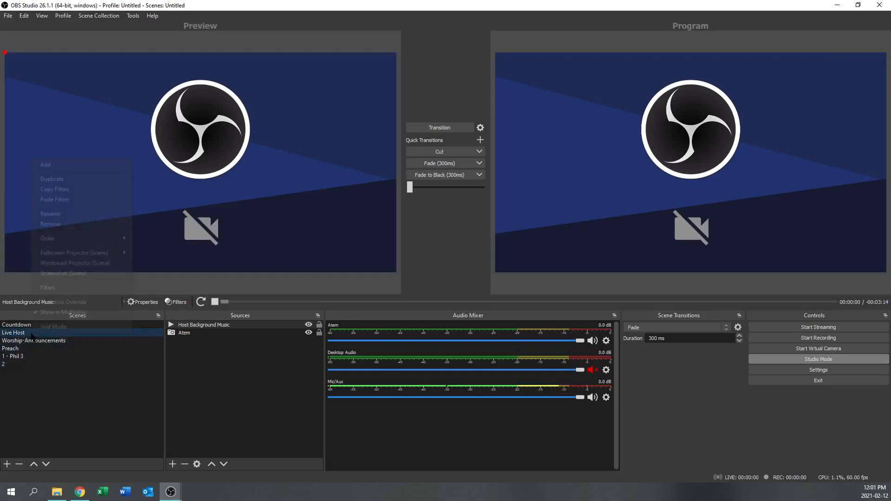
pyautogui.click(52, 179)
pyautogui.moveTo(378, 246); pyautogui.dragTo(283, 245)
pyautogui.write('Live Ou')
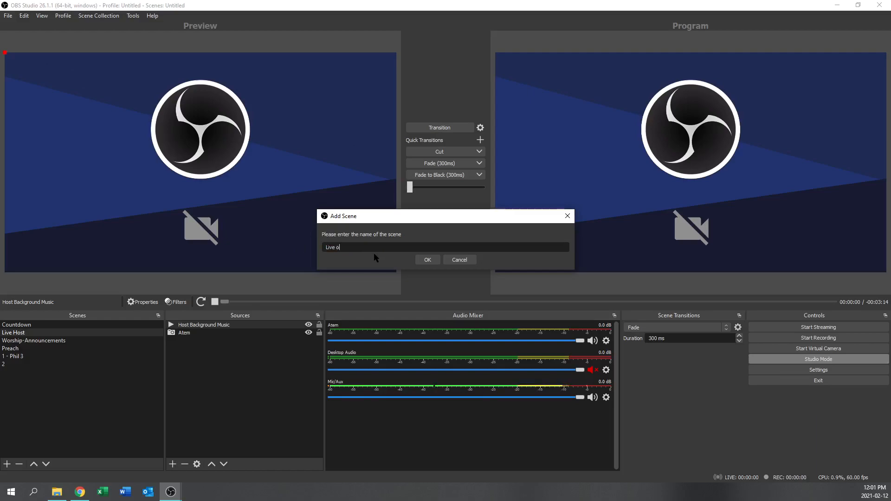
pyautogui.write('tro')
pyautogui.press('Return')
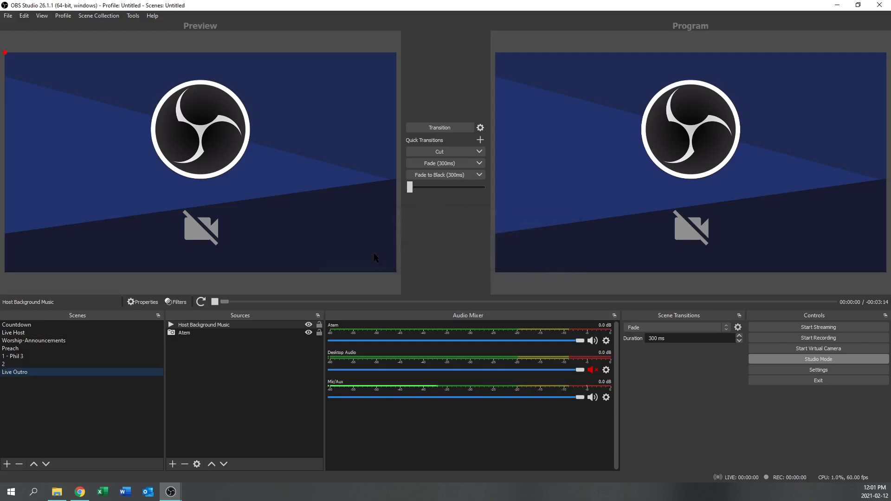
# Step through the scenes in order from Countdown to Live Outro to review the service flow.
pyautogui.click(39, 341)
pyautogui.click(33, 326)
pyautogui.click(33, 333)
pyautogui.click(31, 341)
pyautogui.click(29, 349)
pyautogui.click(23, 356)
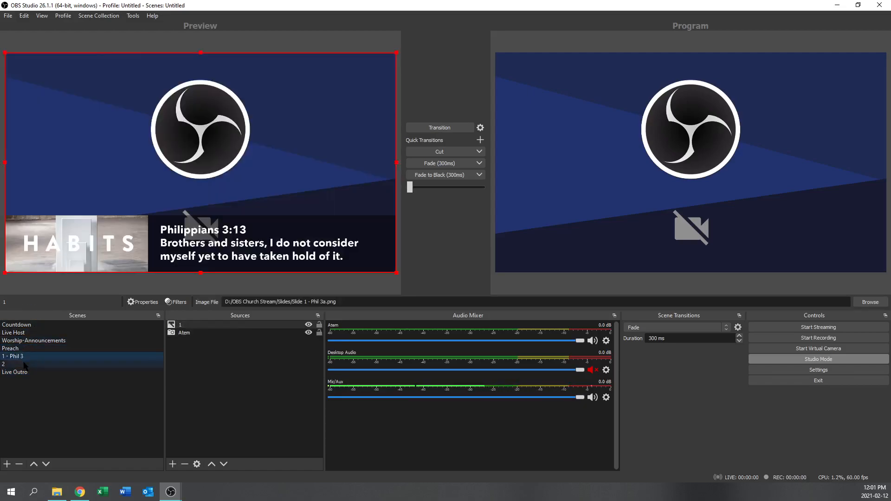
pyautogui.click(26, 365)
pyautogui.click(31, 372)
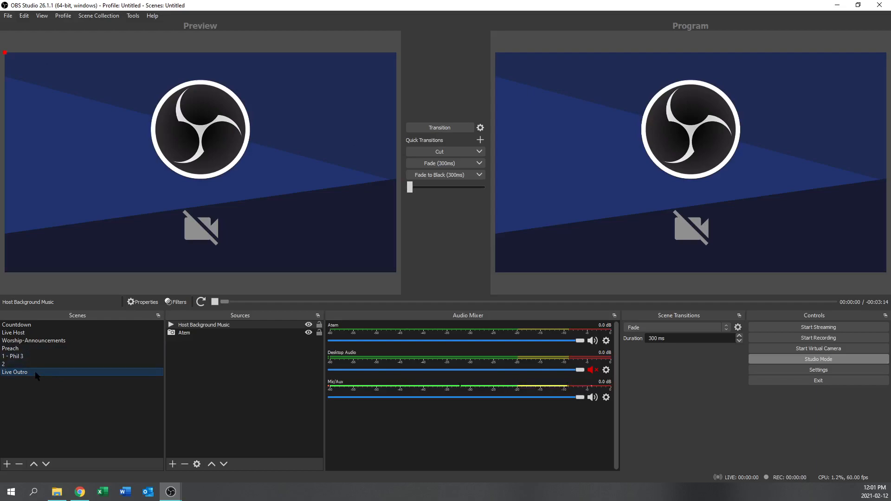
# Add a new empty scene named "Outro Video" after Live Outro.
pyautogui.rightClick(32, 385)
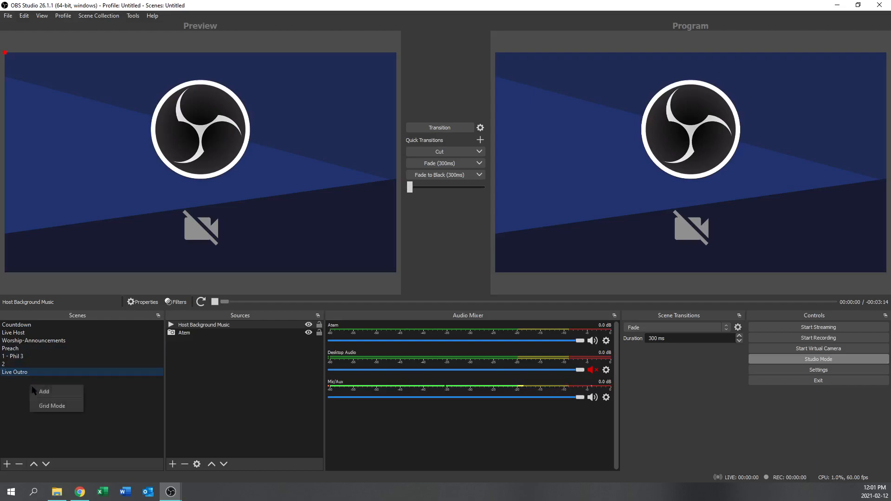
pyautogui.click(52, 391)
pyautogui.write('Outro Video')
pyautogui.press('Return')
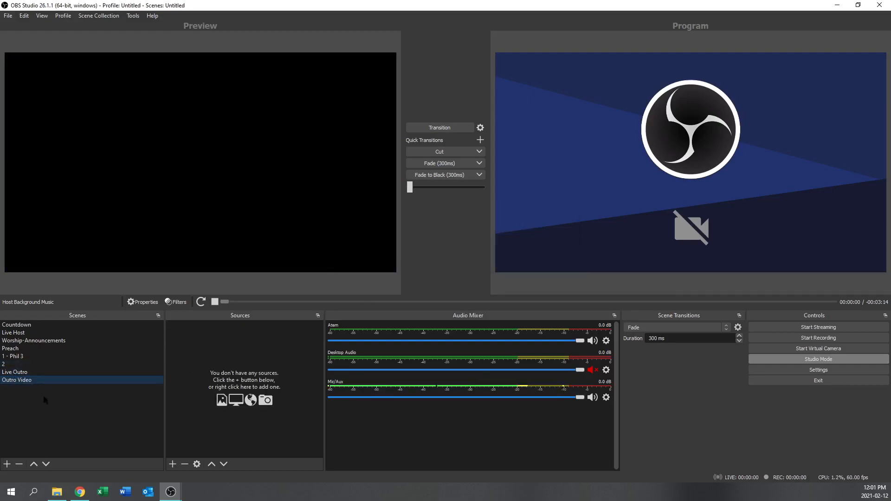
# Move the Outro Video scene above Live Outro and add a new media source named "Outro" to it.
pyautogui.click(33, 464)
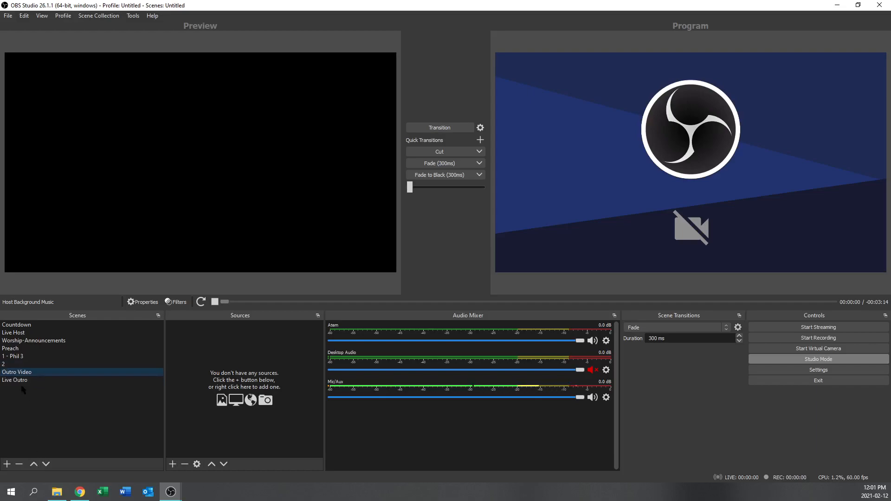
pyautogui.rightClick(208, 355)
pyautogui.moveTo(229, 358)
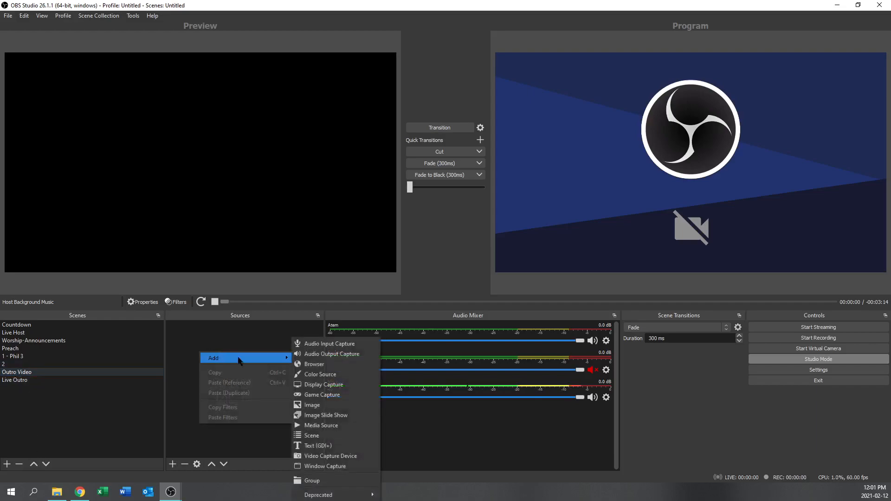
pyautogui.click(314, 425)
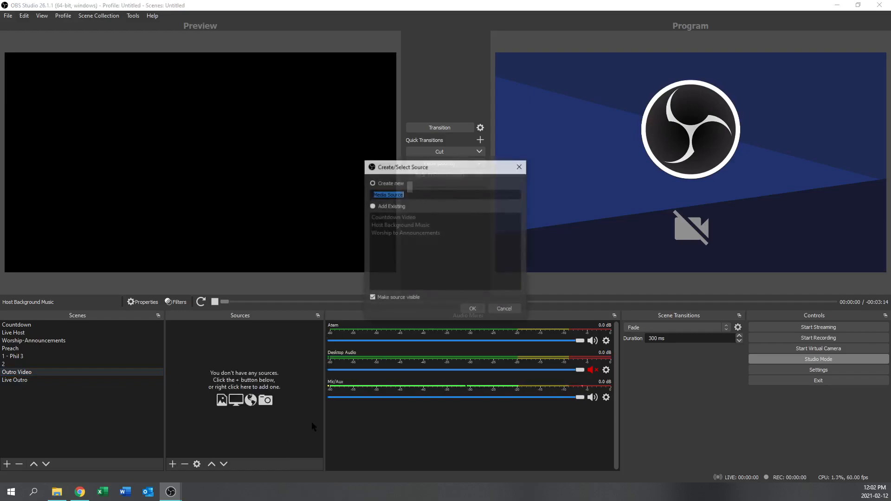
pyautogui.write('Outro')
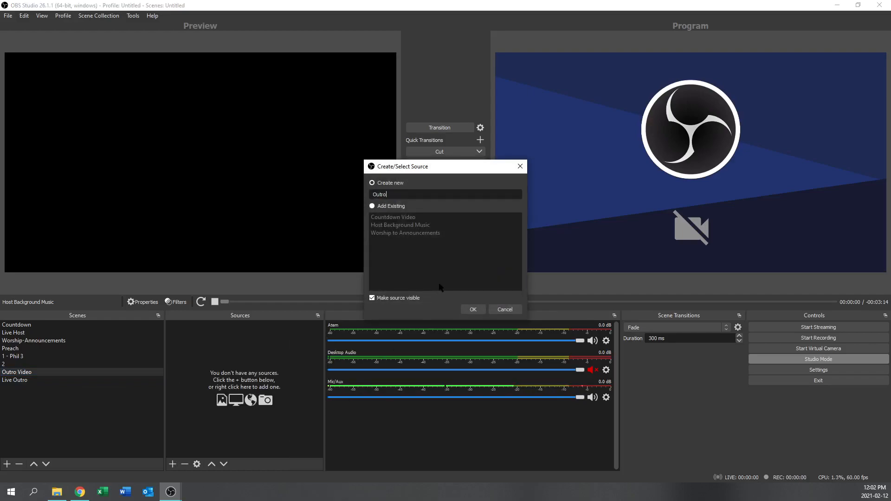
pyautogui.click(473, 309)
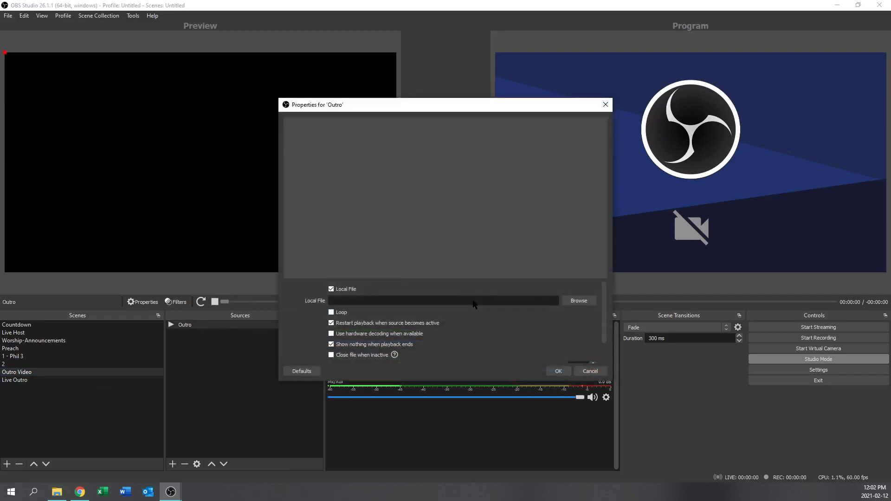
# Set Outro.mp4 from the OBS Church Stream folder as the local file of the Outro media source.
pyautogui.click(579, 301)
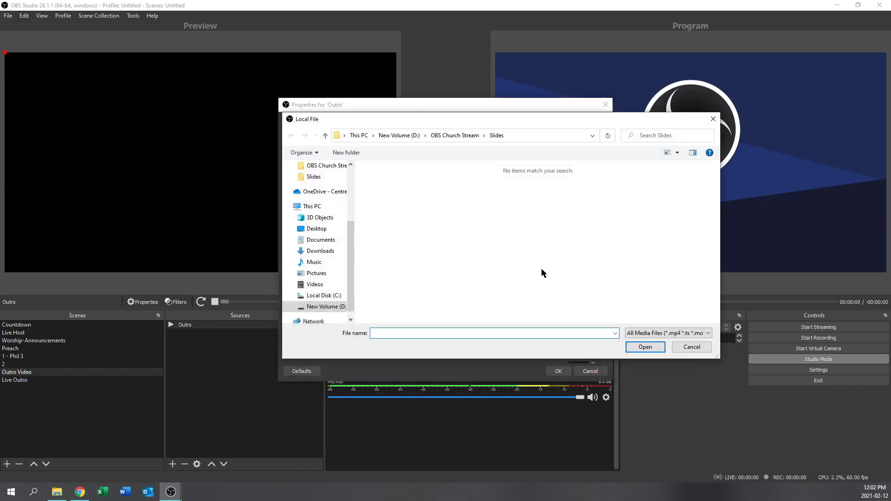
pyautogui.click(547, 212)
pyautogui.click(645, 346)
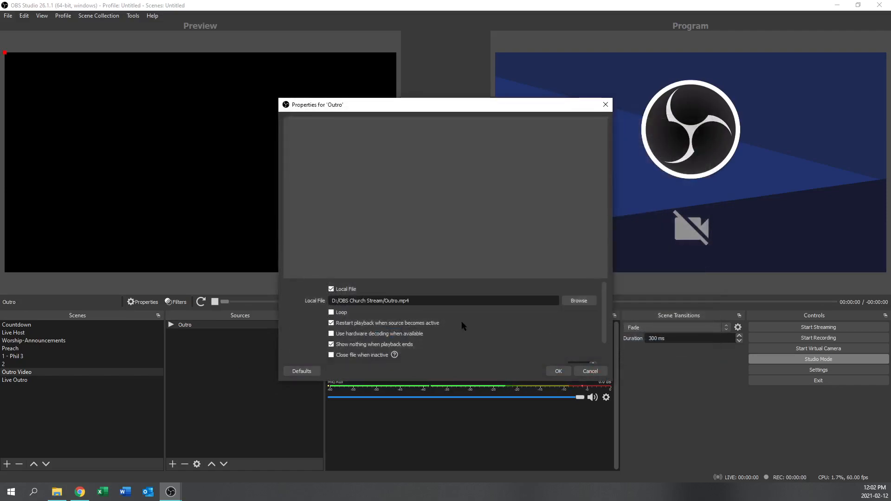
pyautogui.click(559, 371)
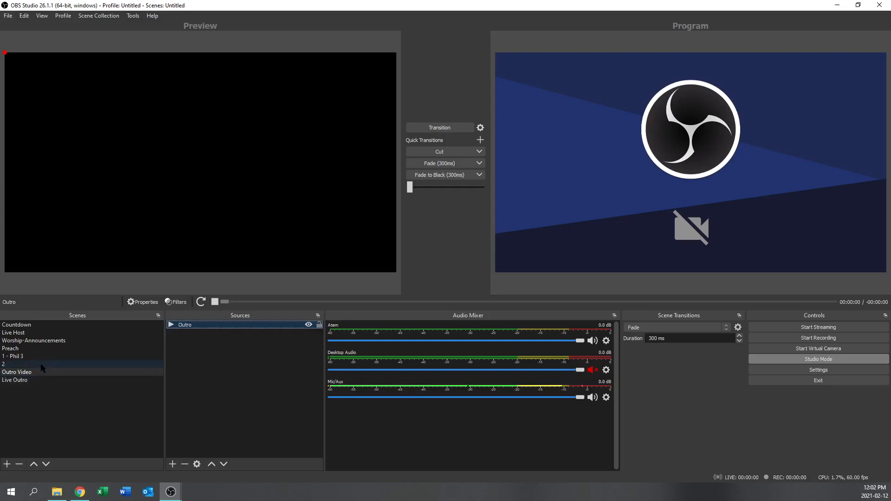
# Turn off Studio Mode and check playback of the Outro Video scene against the Live Outro scene.
pyautogui.click(794, 361)
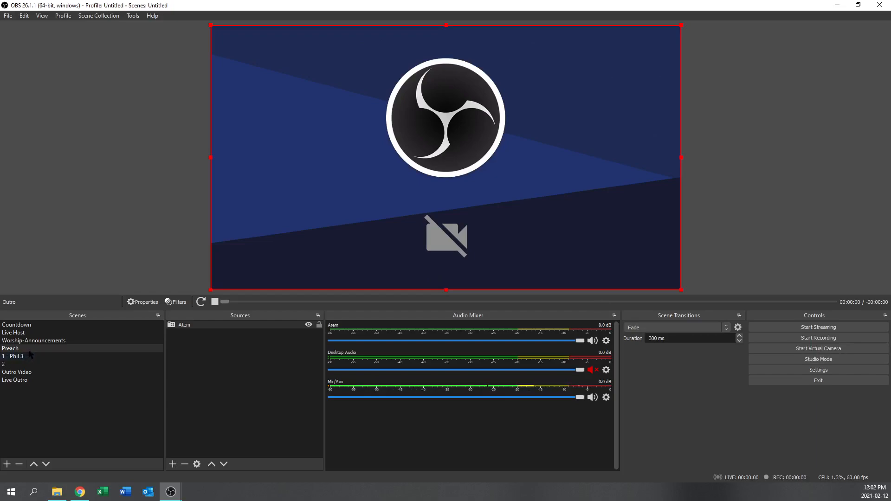
pyautogui.click(16, 372)
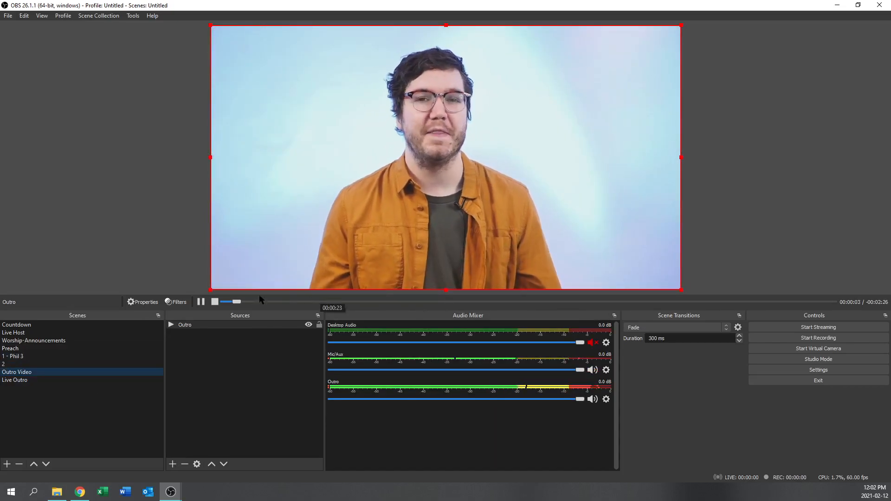
pyautogui.click(32, 380)
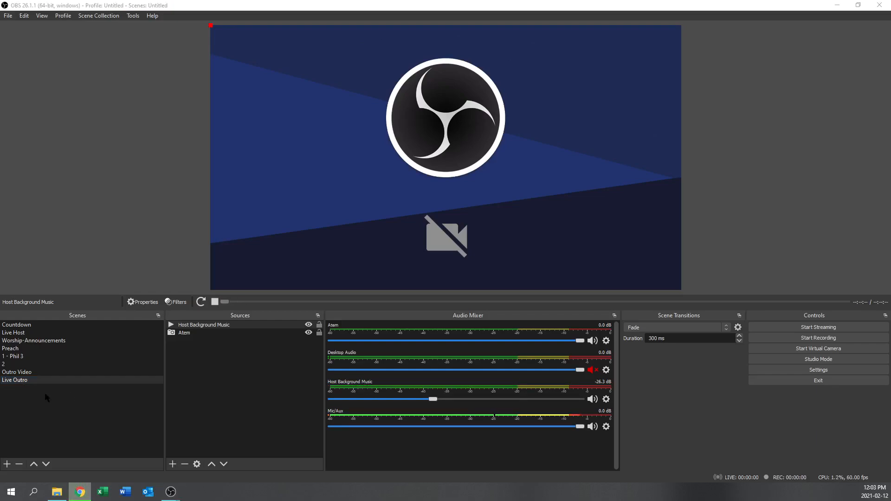
# Add a new empty scene named "Slide Reel" after Live Outro.
pyautogui.rightClick(45, 394)
pyautogui.click(56, 402)
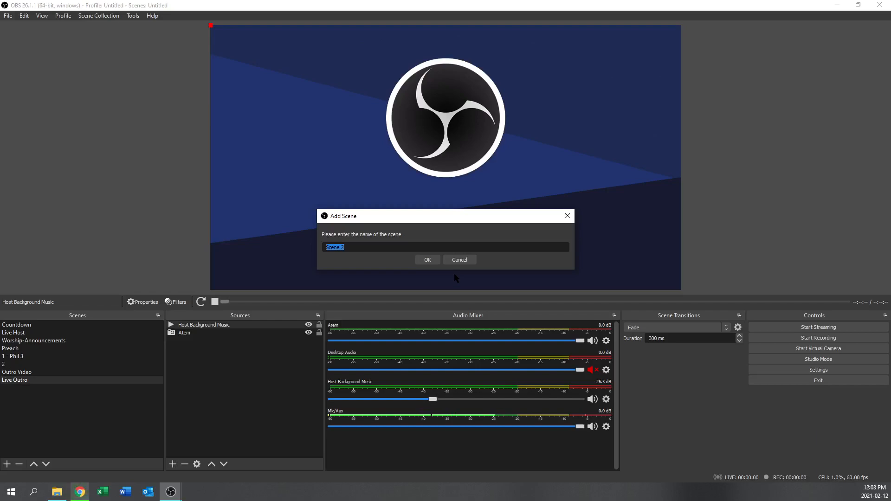
pyautogui.write('Slide Reel')
pyautogui.click(429, 259)
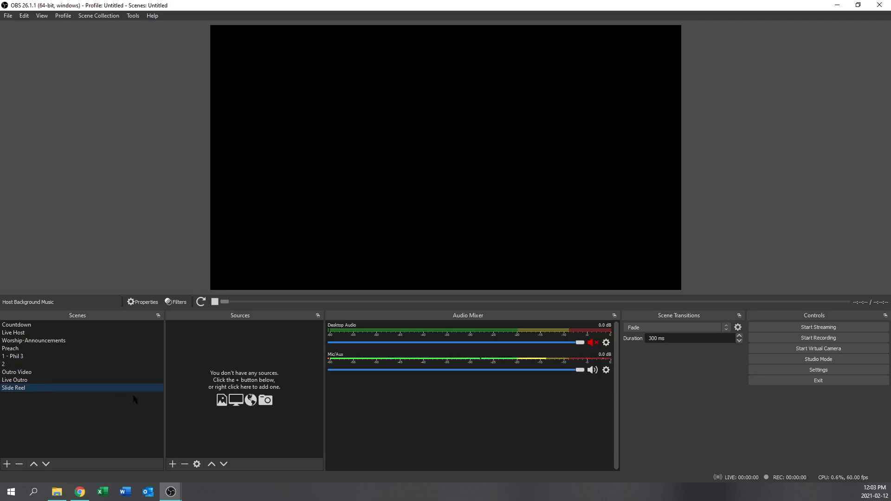
# Add a new media source named "Slide Reel video" to the Slide Reel scene.
pyautogui.rightClick(227, 365)
pyautogui.moveTo(260, 370)
pyautogui.click(353, 414)
pyautogui.write('Slide Reel video')
pyautogui.press('Return')
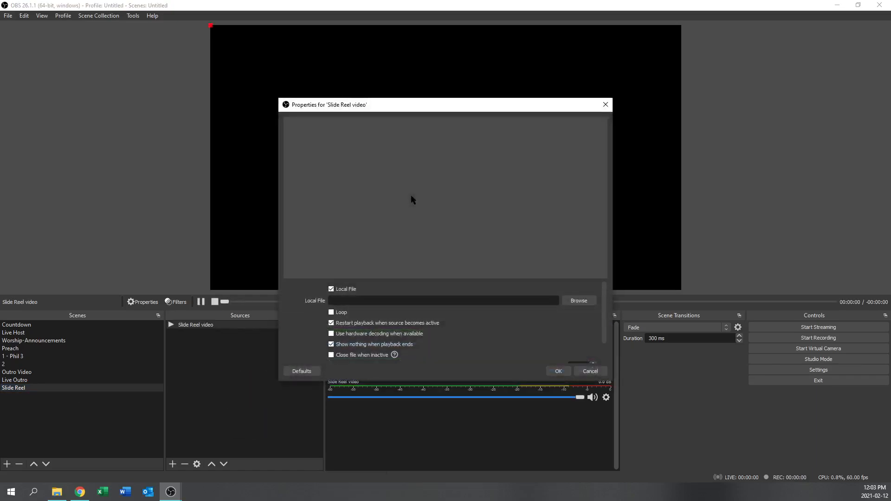
# Set Service OUTRO.mp4 from the OBS Church Stream folder as the local file of the Slide Reel video source.
pyautogui.click(579, 301)
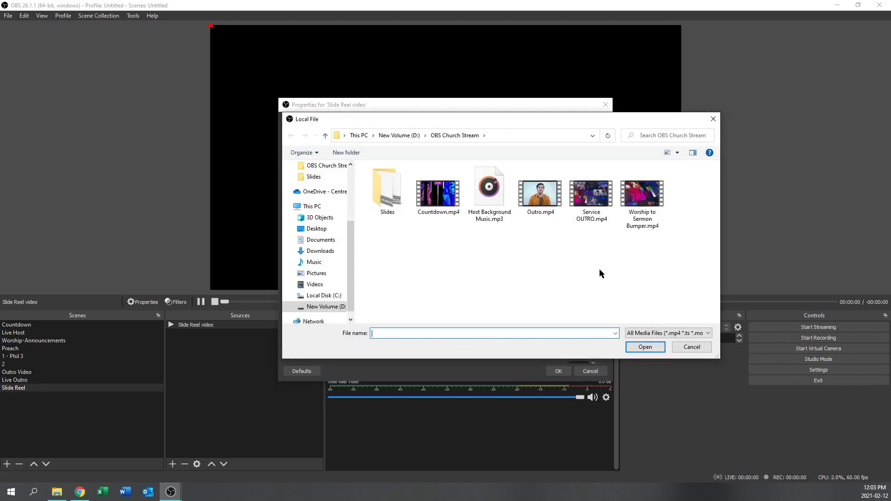
pyautogui.click(591, 205)
pyautogui.click(645, 347)
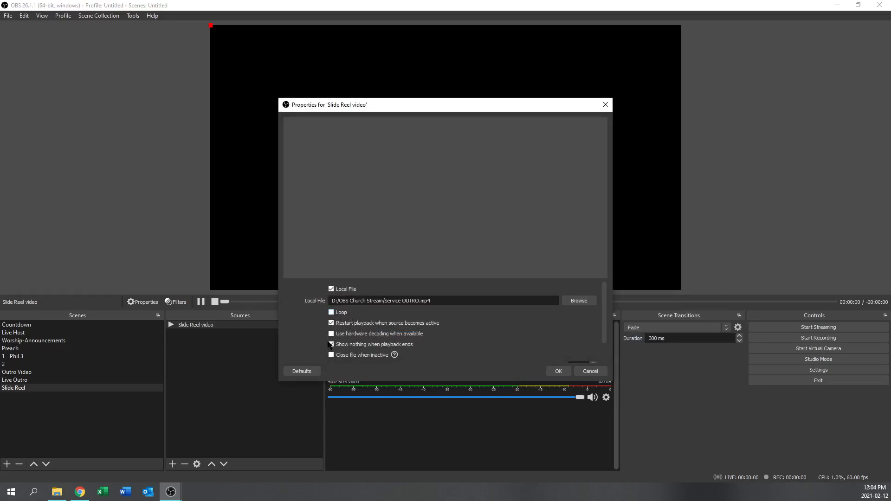
pyautogui.click(557, 371)
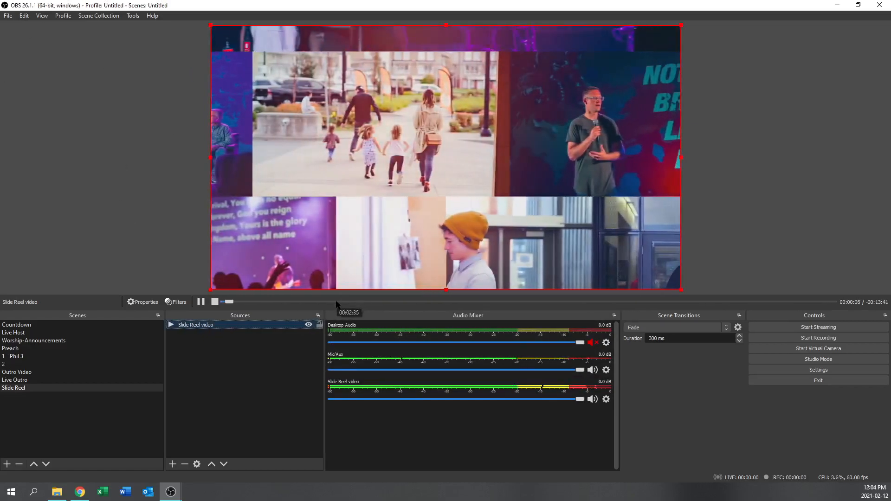
# Skip ahead through the Slide Reel video at several points to check its announcement slides.
pyautogui.click(338, 302)
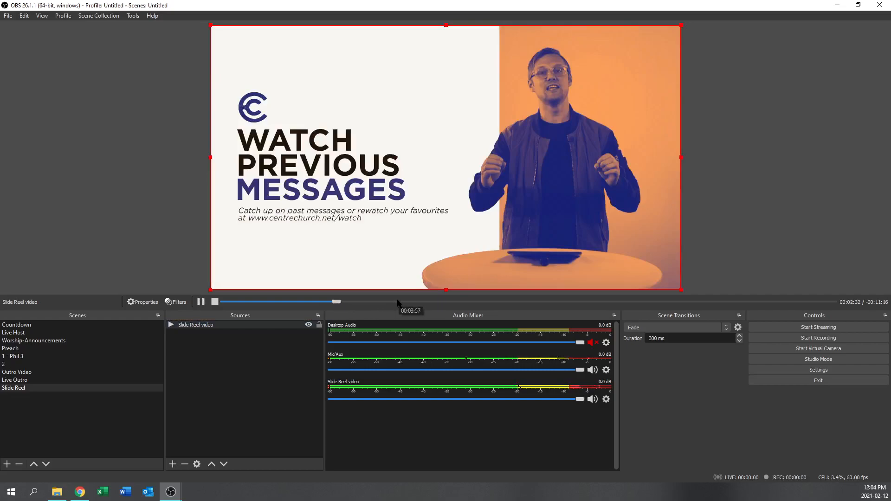
pyautogui.click(398, 301)
pyautogui.click(442, 302)
pyautogui.click(623, 303)
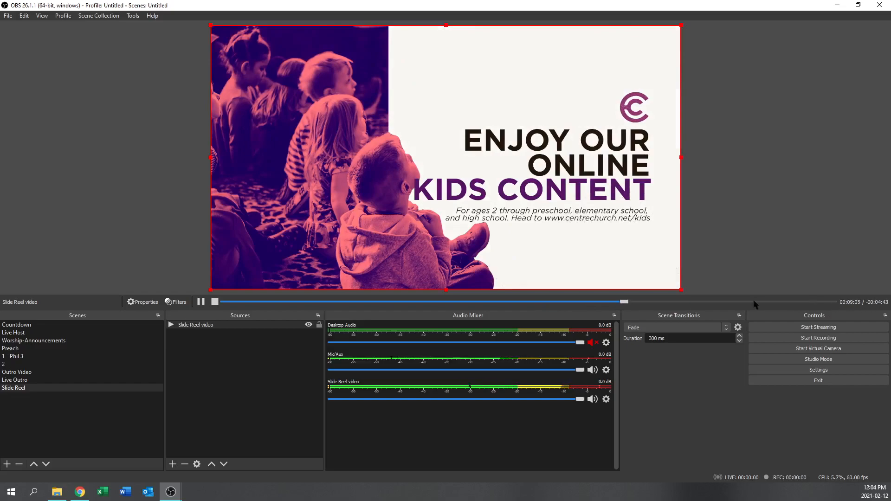
# Add a new Audio Input Capture source to the Preach scene and review its available devices, leaving Default selected.
pyautogui.click(39, 348)
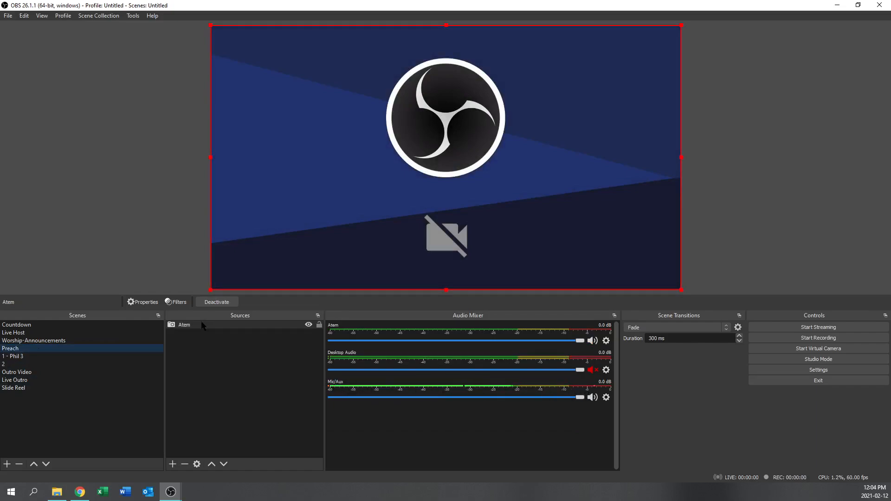
pyautogui.rightClick(215, 355)
pyautogui.moveTo(243, 363)
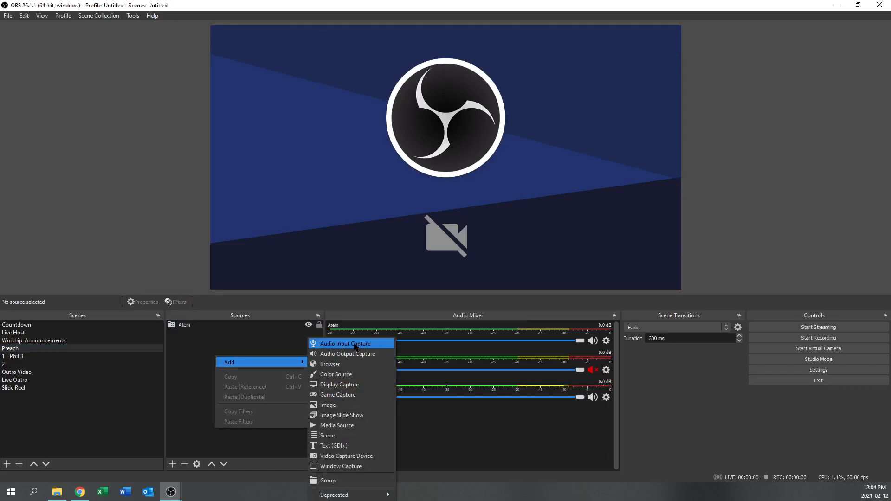
pyautogui.click(356, 345)
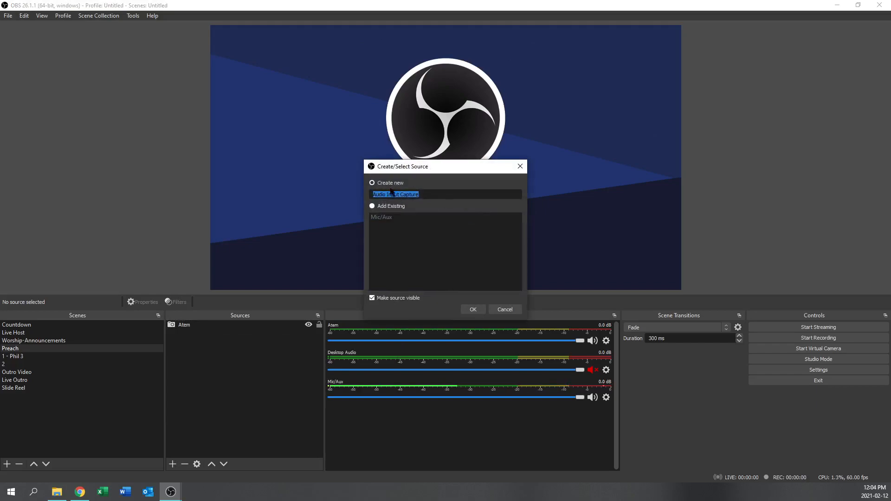
pyautogui.click(474, 309)
pyautogui.click(320, 127)
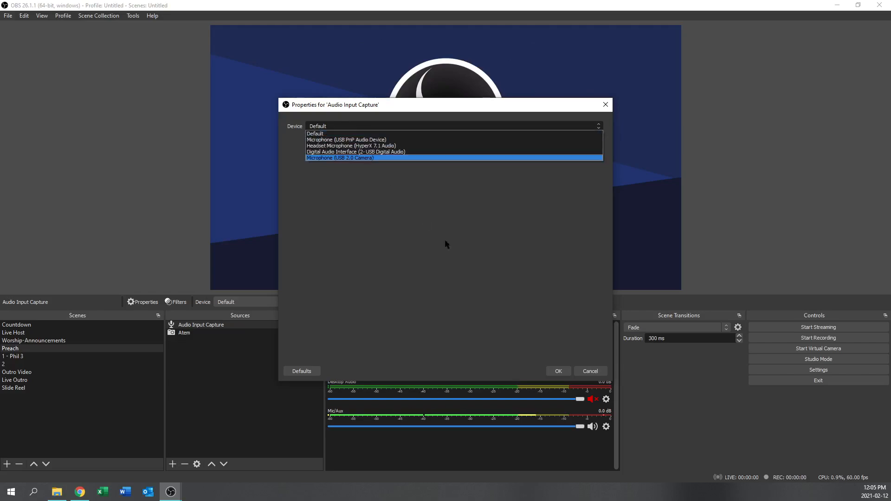
pyautogui.click(597, 375)
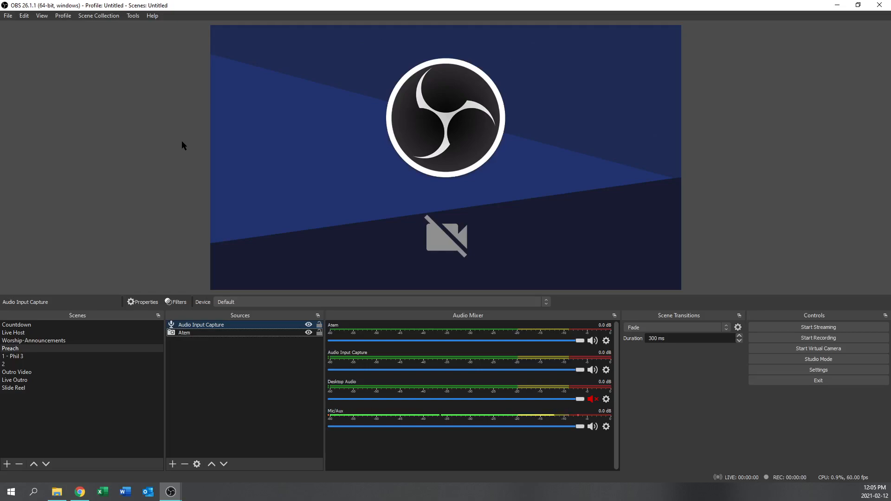
# Review the audio monitoring options for Desktop Audio in the Advanced Audio Properties.
pyautogui.click(24, 17)
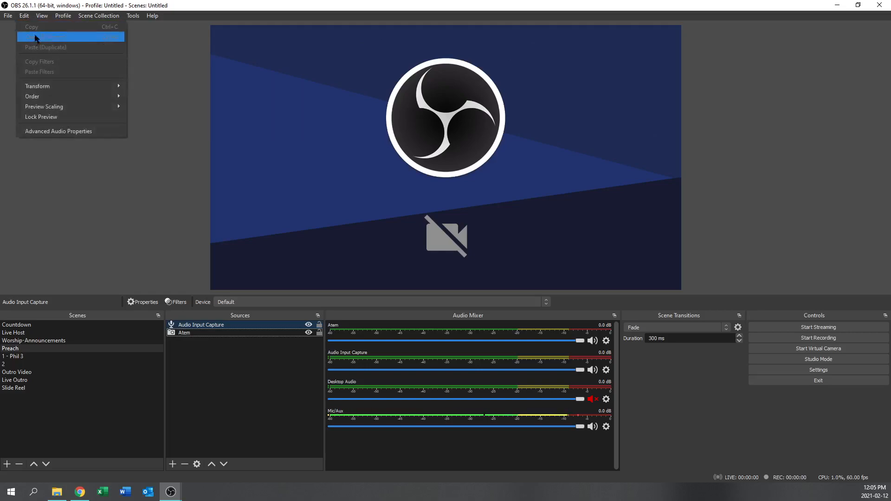
pyautogui.click(47, 131)
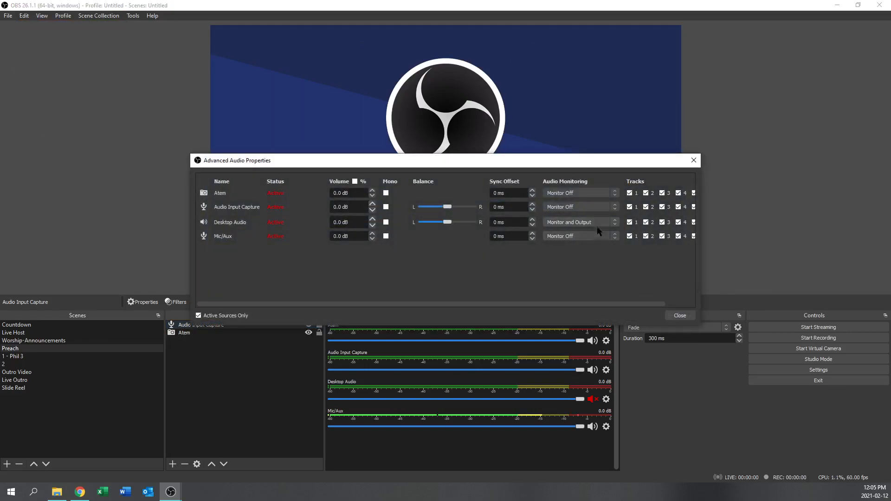
pyautogui.click(574, 223)
pyautogui.click(570, 266)
pyautogui.click(680, 316)
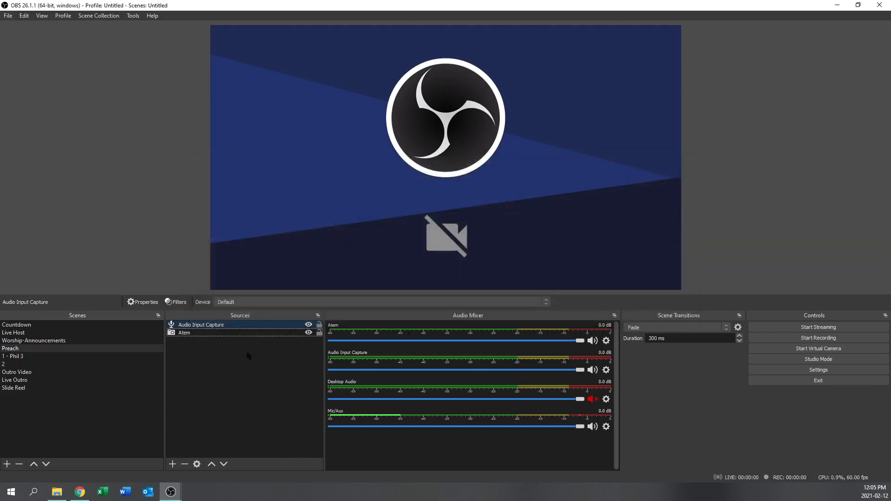